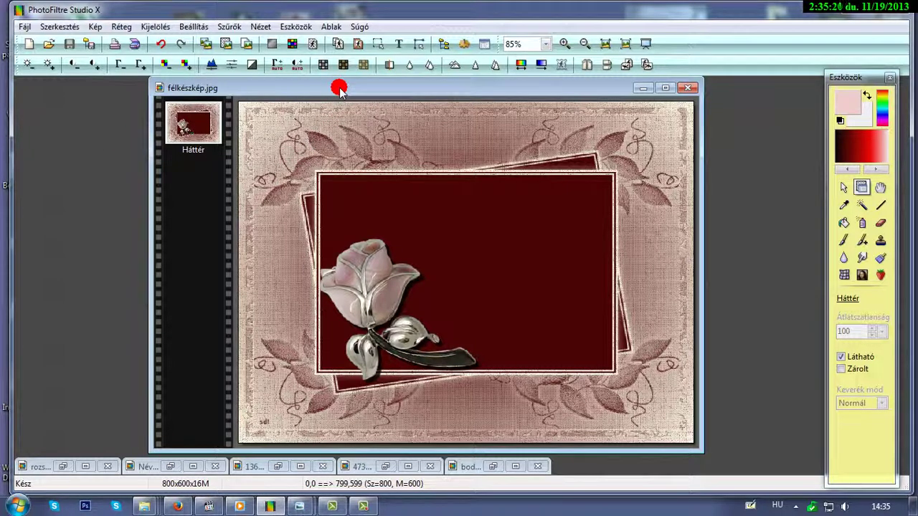
left_click_drag(340, 88, 350, 91)
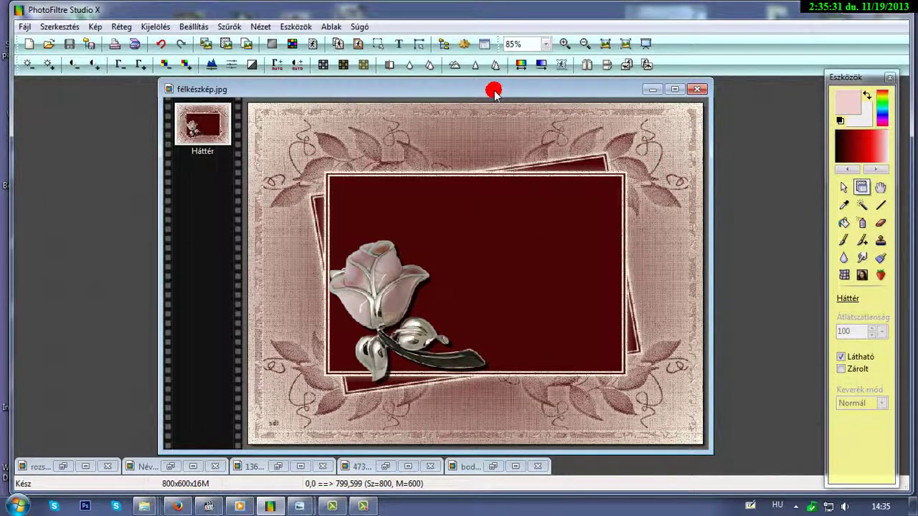
left_click_drag(492, 84, 495, 85)
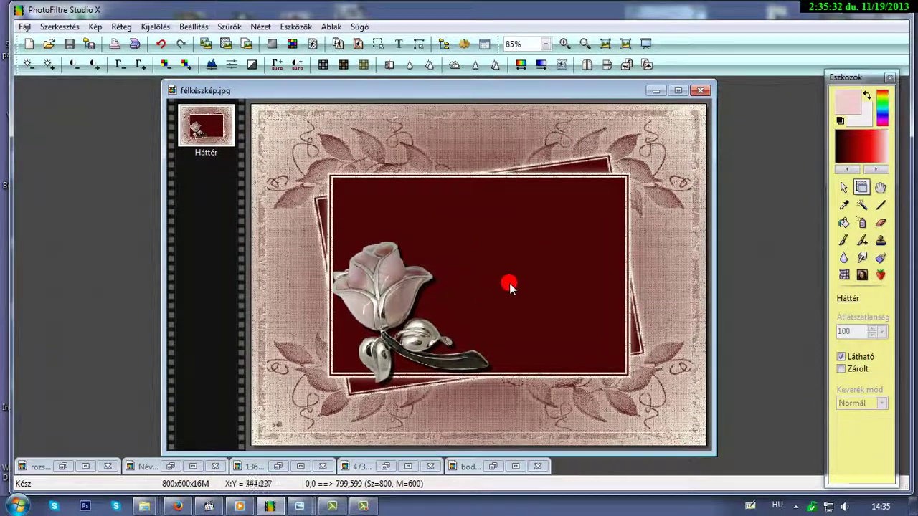
Start a new text caption on the félkészkép.jpg image and choose Kokila as its font
left_click(399, 46)
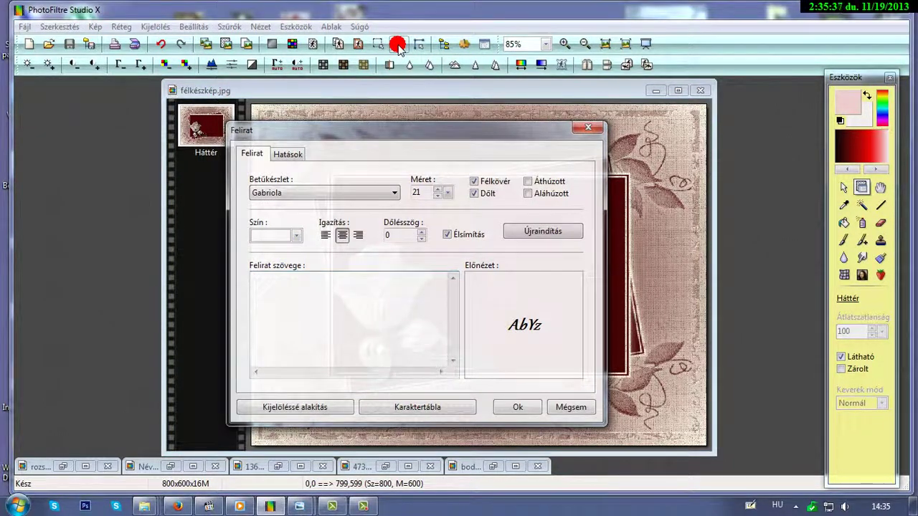
left_click_drag(355, 131, 418, 107)
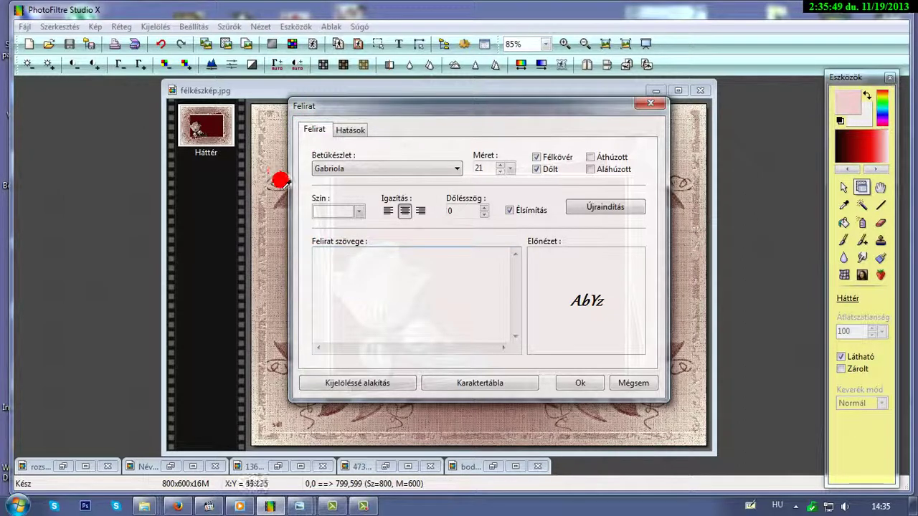
left_click(449, 170)
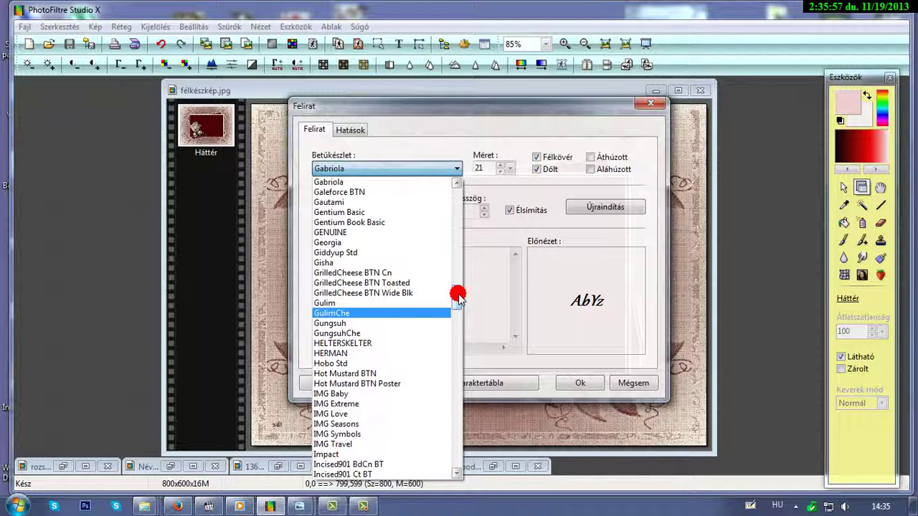
left_click(349, 244)
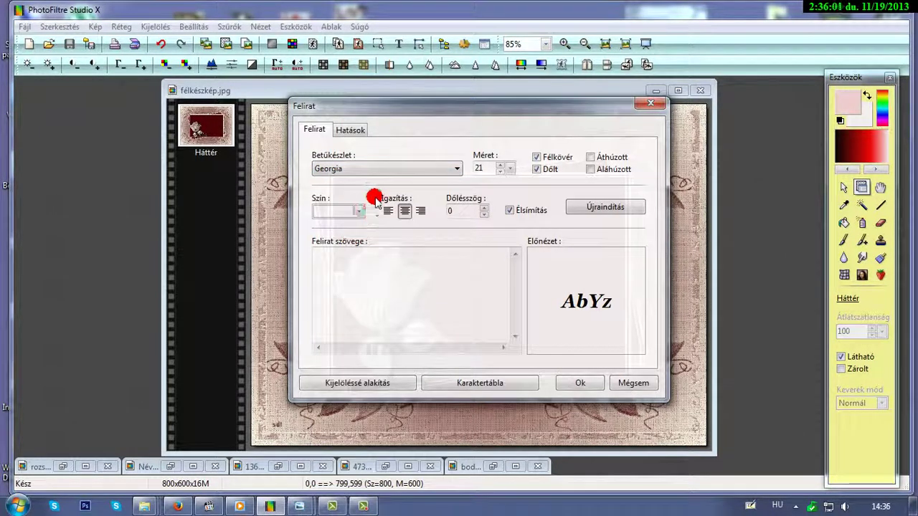
left_click(453, 176)
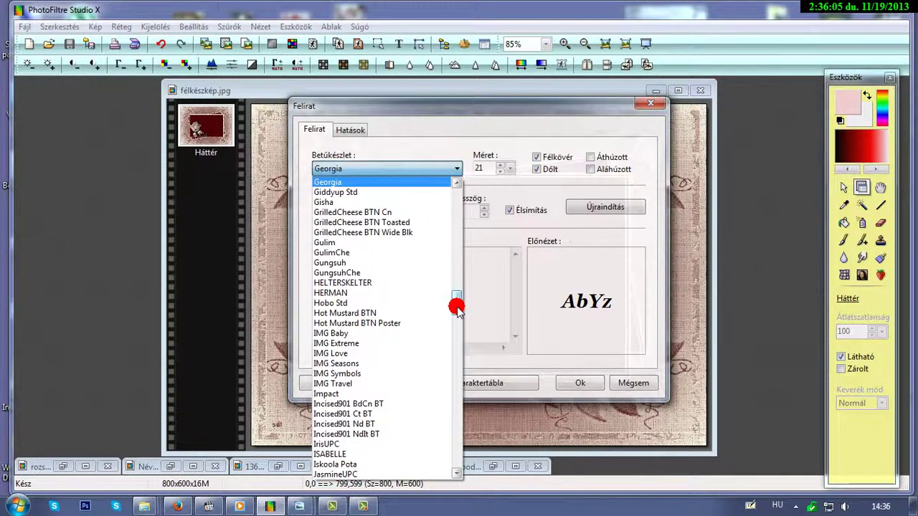
left_click_drag(457, 309, 457, 334)
left_click(344, 292)
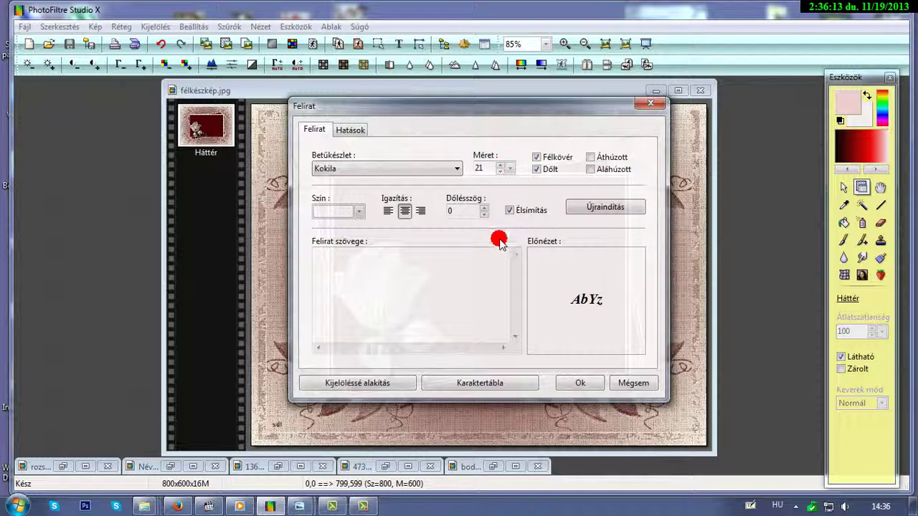
Set the caption's font size to 22 with bold and italic on and strikethrough off
left_click_drag(501, 163, 500, 173)
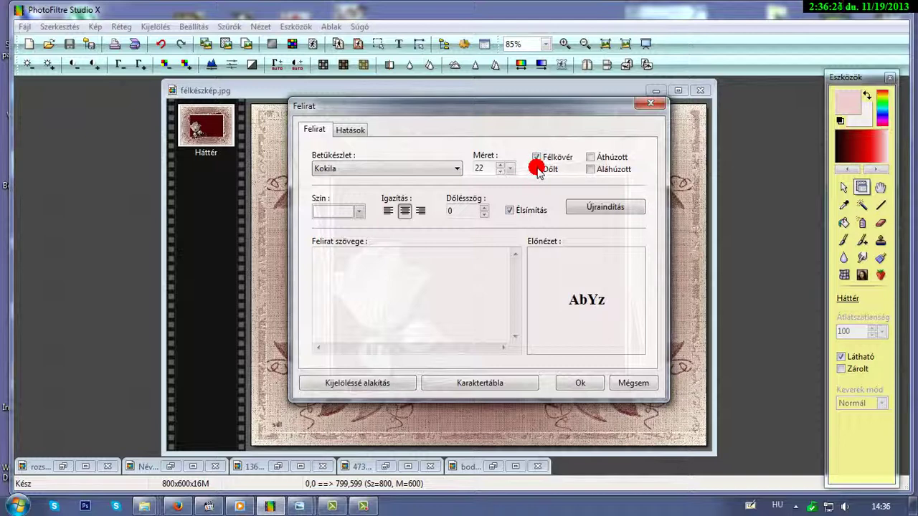
left_click(538, 172)
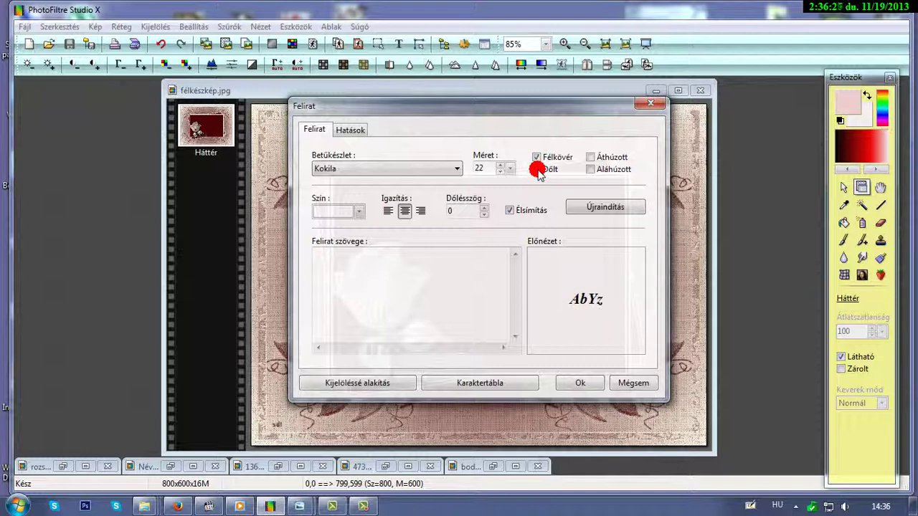
left_click(590, 157)
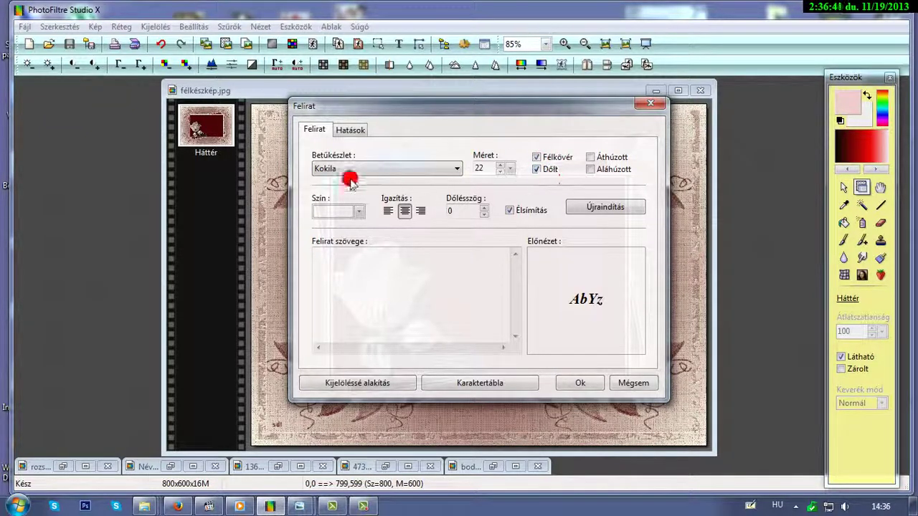
Set the caption's colour to light orange and its alignment to centred
left_click(357, 213)
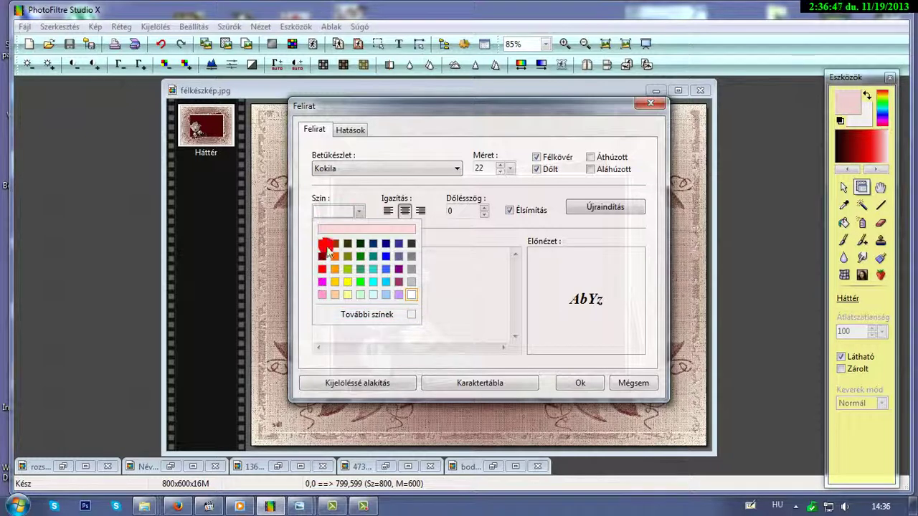
left_click(416, 112)
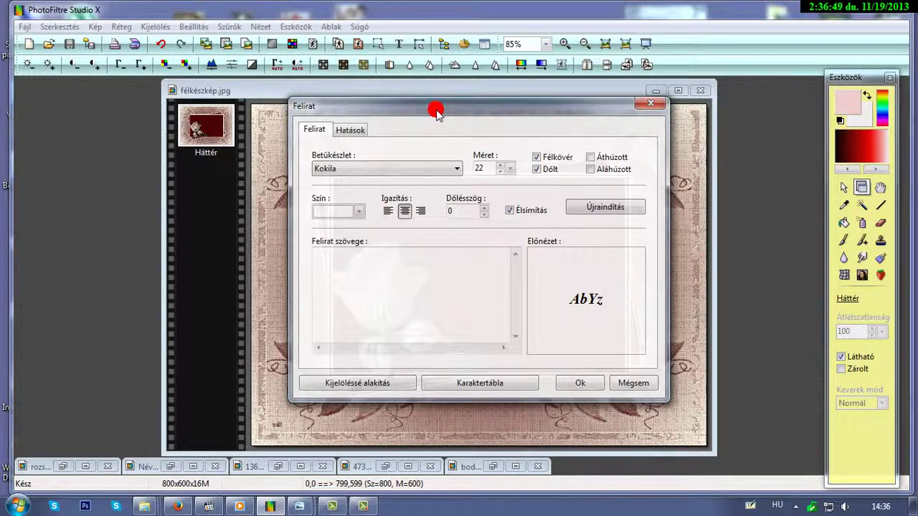
left_click_drag(437, 110, 545, 92)
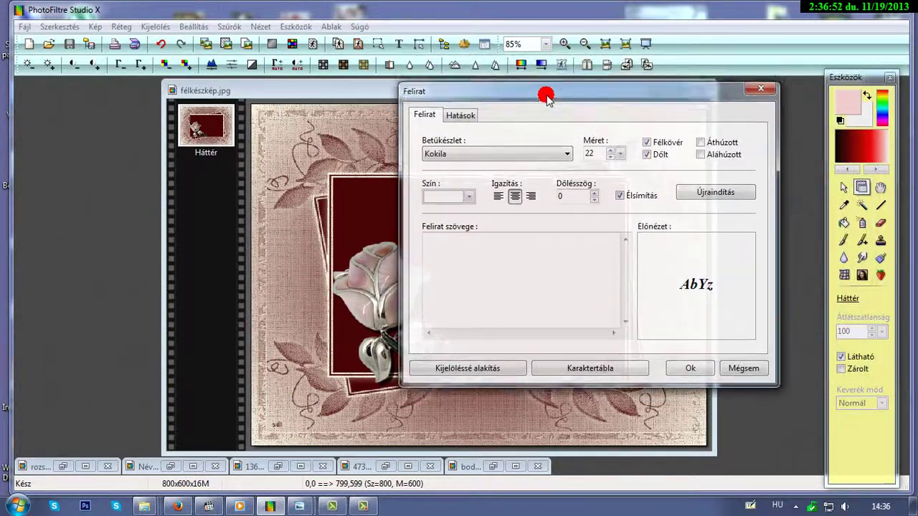
left_click(468, 198)
left_click(440, 278)
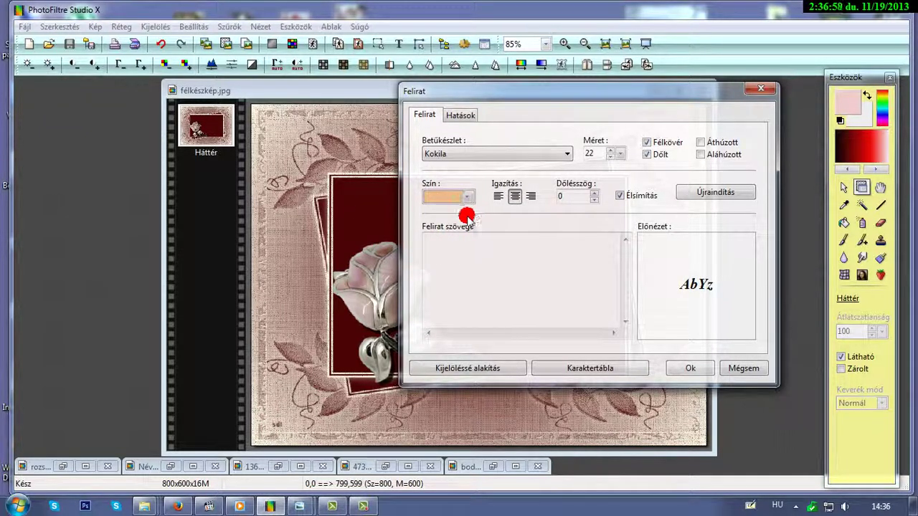
left_click(516, 202)
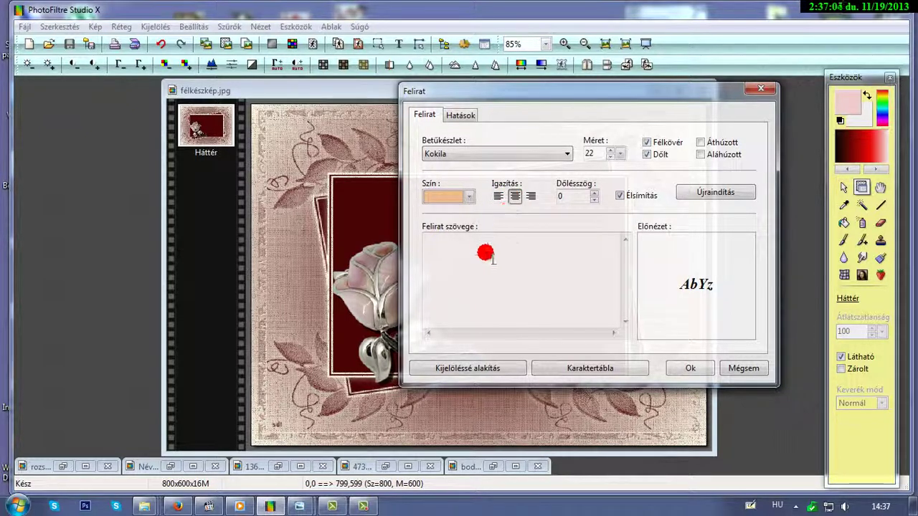
Insert the caption text "Szép napot!" with a tilt angle of -16 and font size 24
left_click_drag(531, 104, 593, 111)
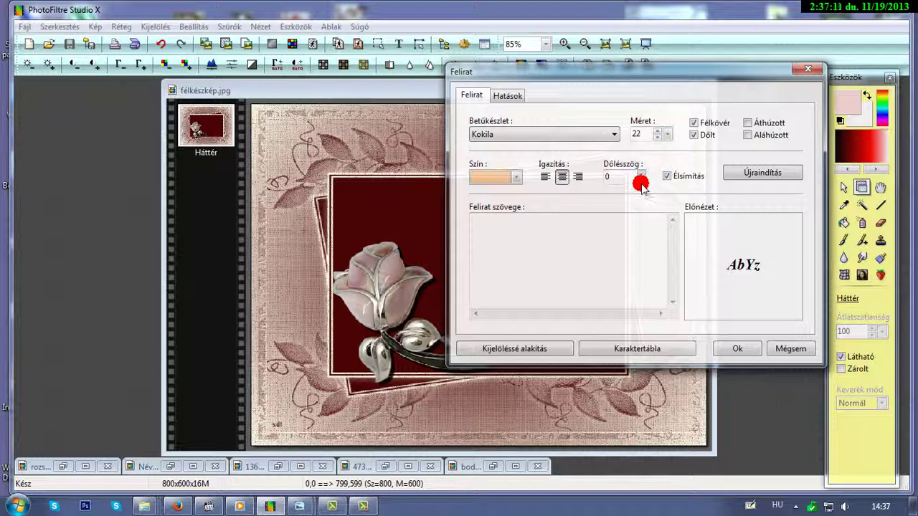
left_click(574, 247)
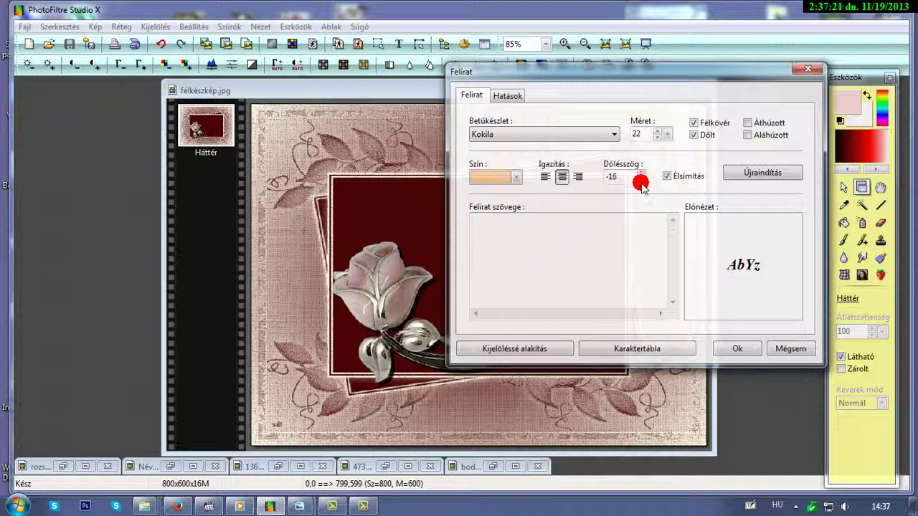
left_click(496, 239)
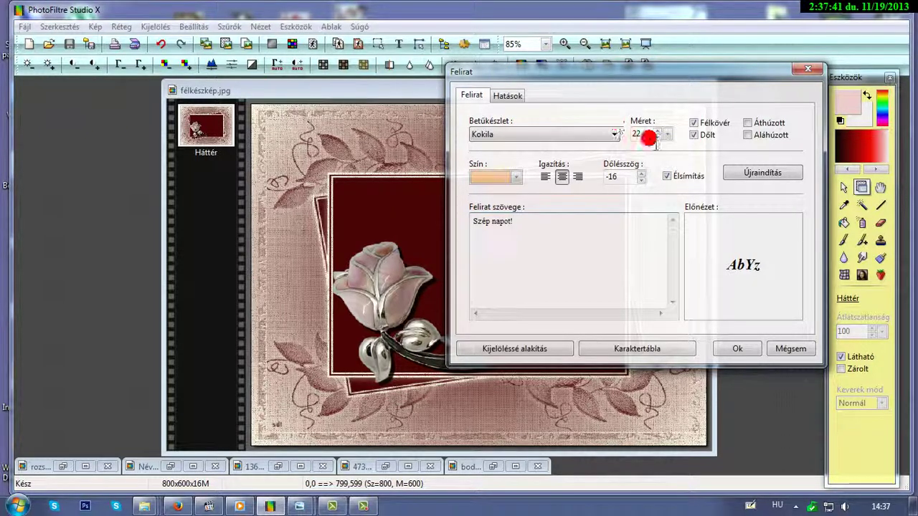
scroll(660, 135, "up", 4)
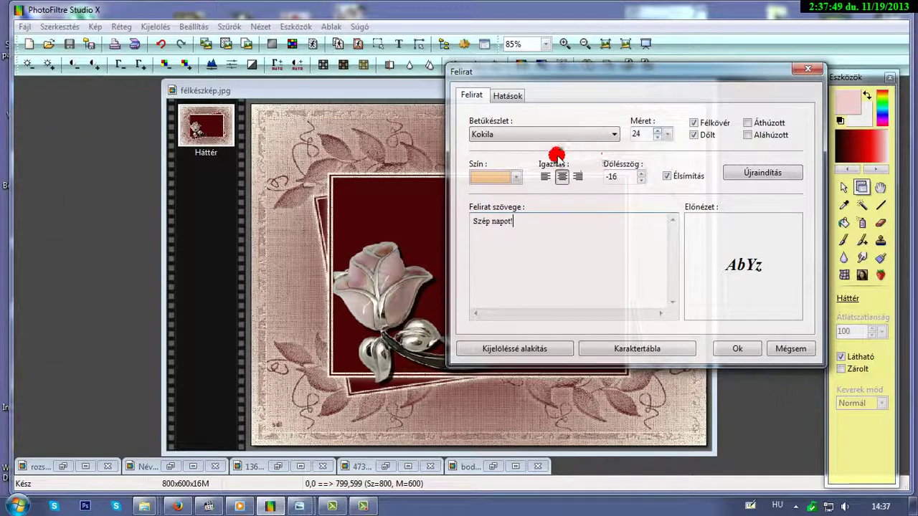
left_click(739, 348)
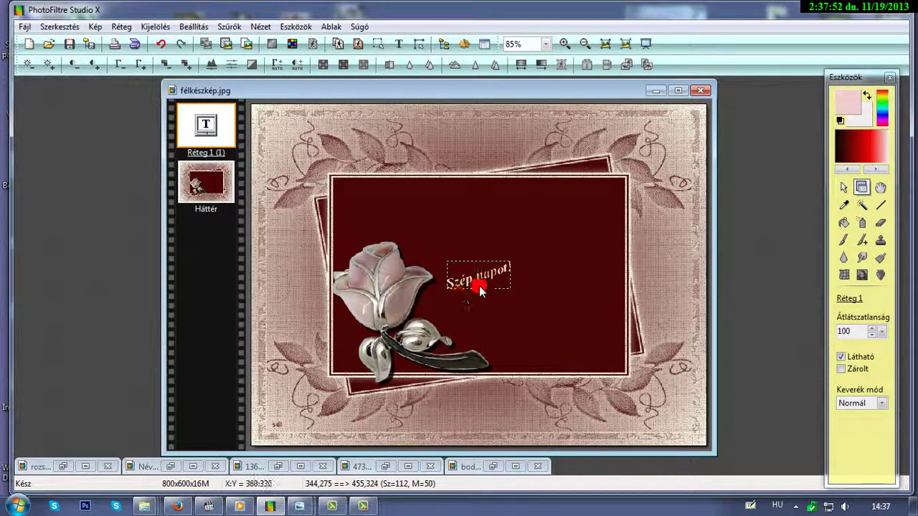
Try the tilted caption higher on the dark panel, and undo both the move and the caption's insertion
left_click_drag(476, 287, 512, 251)
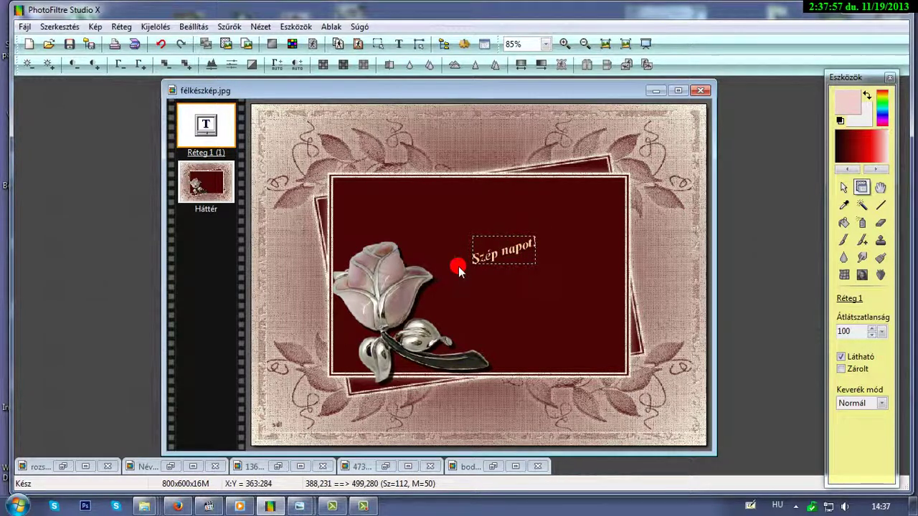
left_click(160, 44)
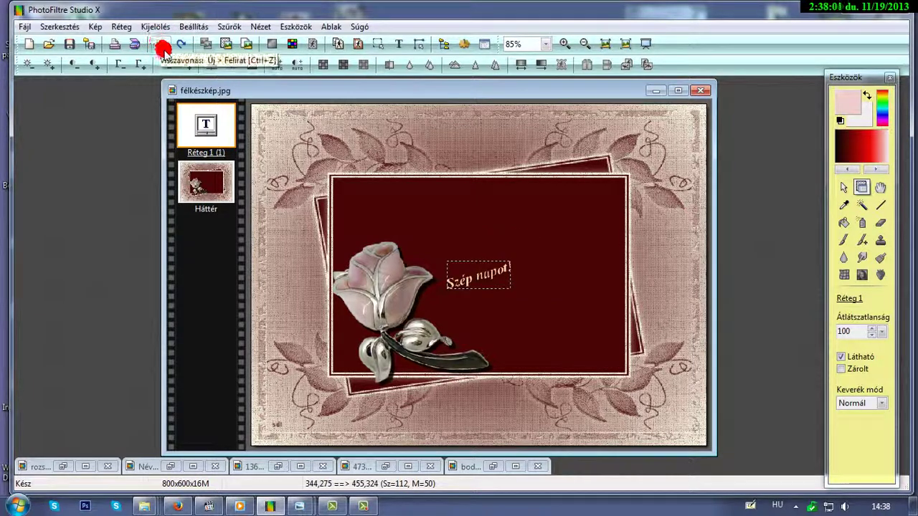
left_click(159, 45)
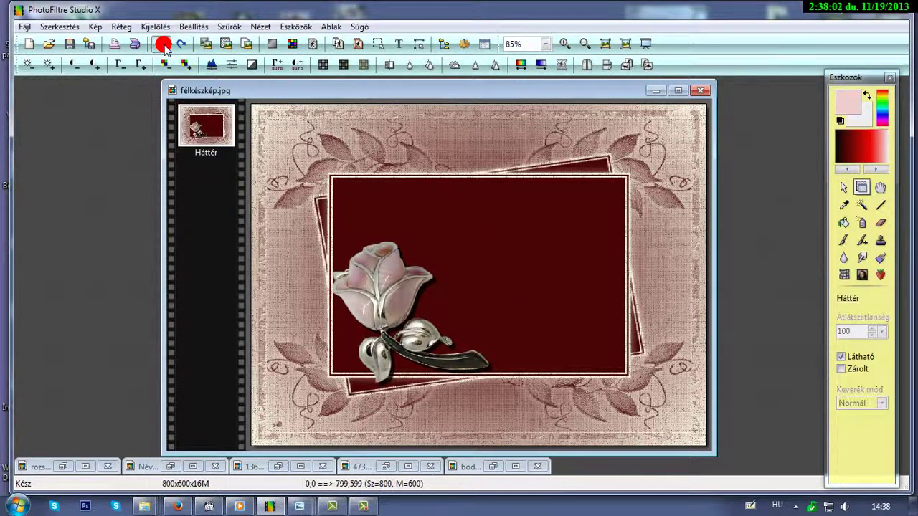
Try inserting the caption with a positive tilt angle so the text slopes downward, and undo the insertion
left_click(399, 44)
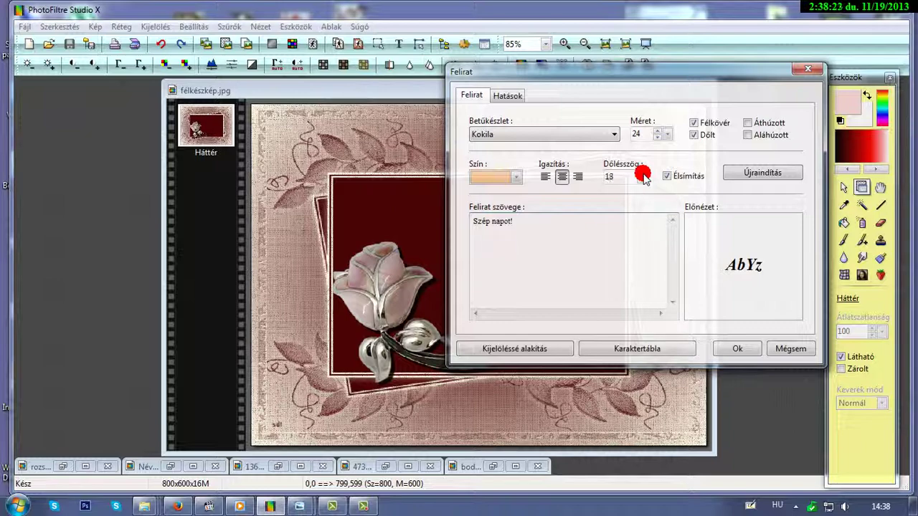
left_click(748, 348)
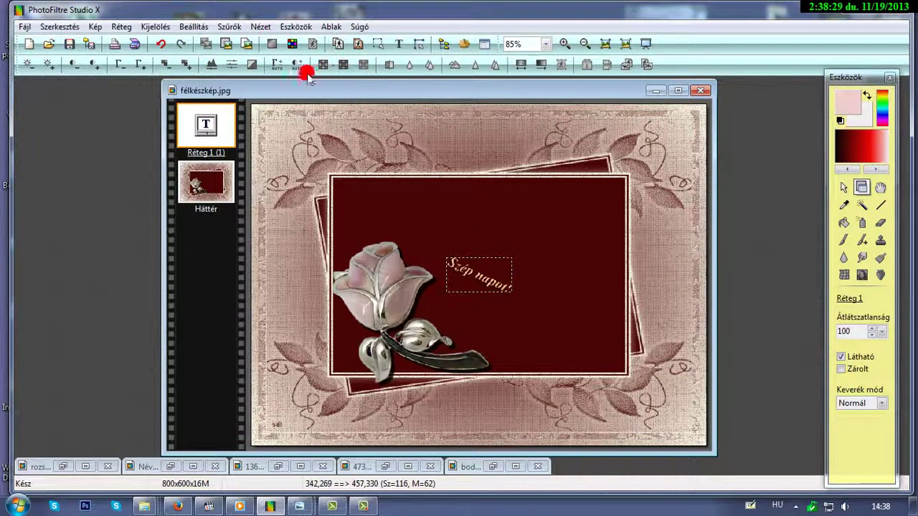
left_click(162, 43)
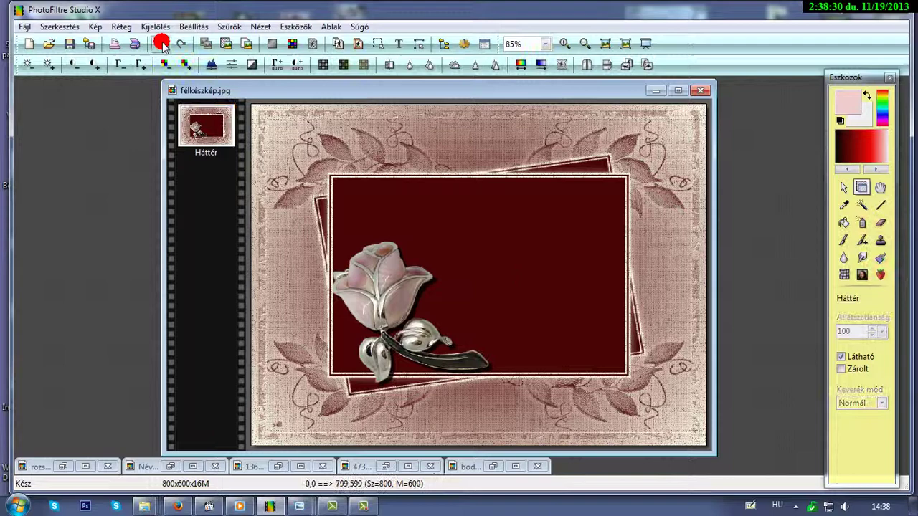
Set the caption's tilt angle to 0 and insert the "Szép napot!" text horizontally
left_click(396, 44)
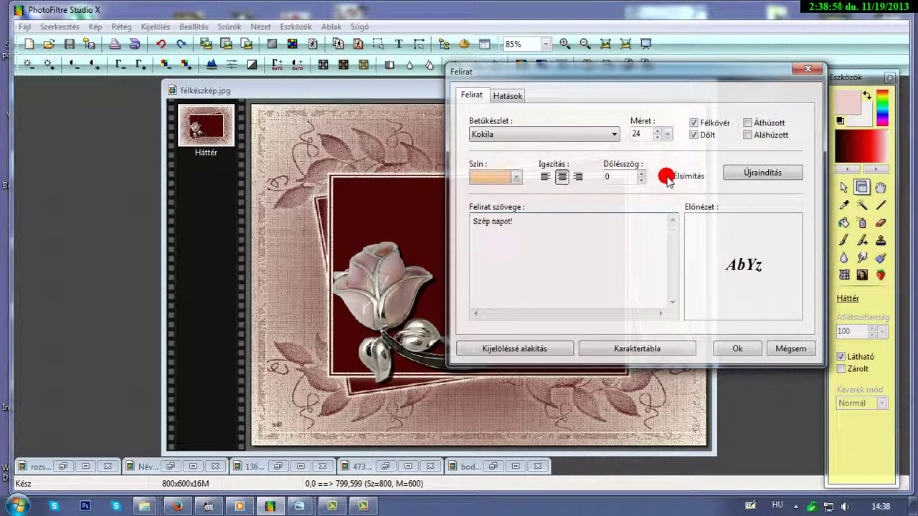
left_click(738, 350)
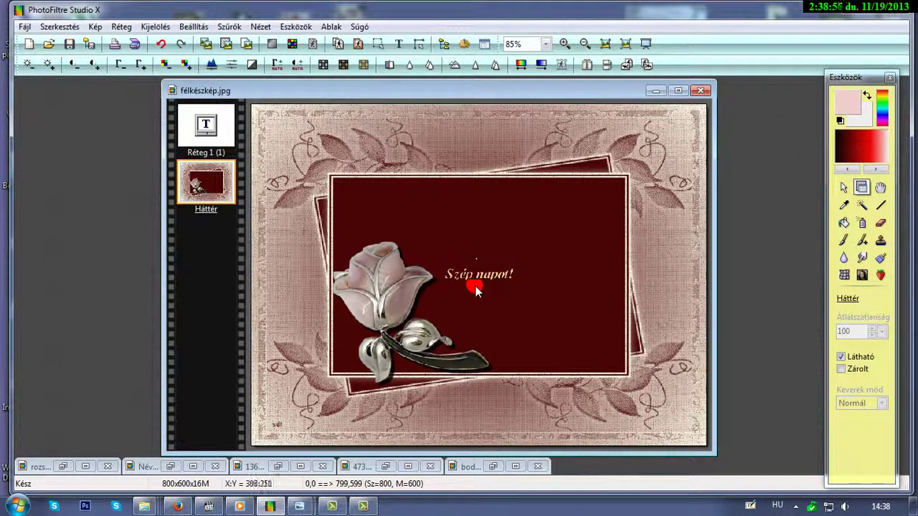
Try the horizontal caption higher on the dark panel, and undo both the move and the insertion
left_click_drag(466, 275, 463, 226)
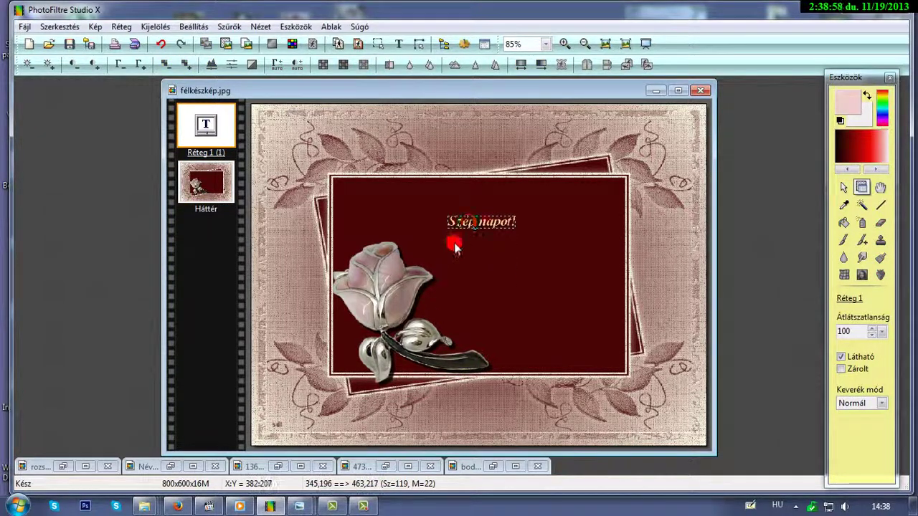
left_click(163, 44)
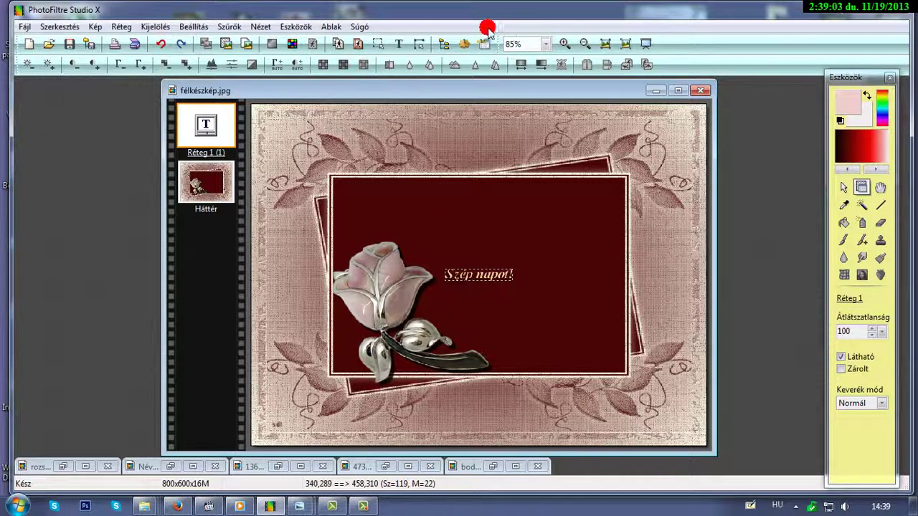
left_click(164, 44)
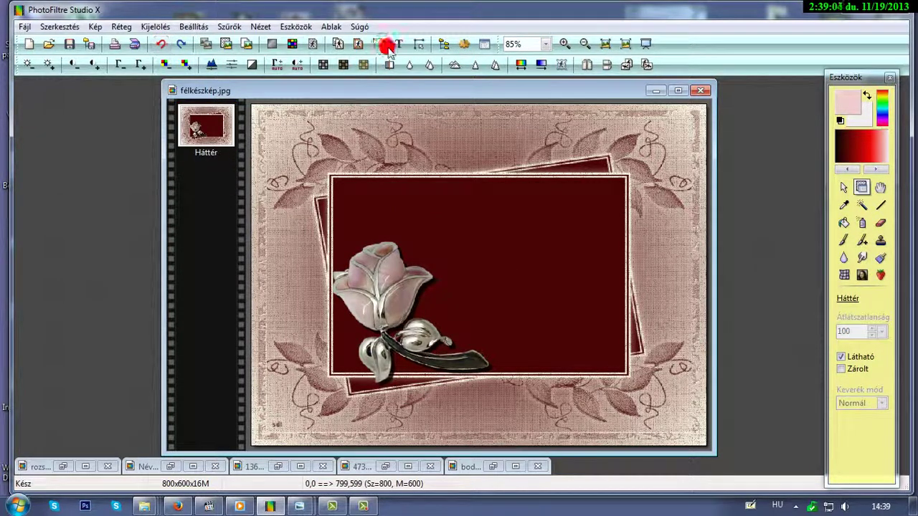
Set the caption's font size to 35 and insert the "Szép napot!" text
left_click(398, 44)
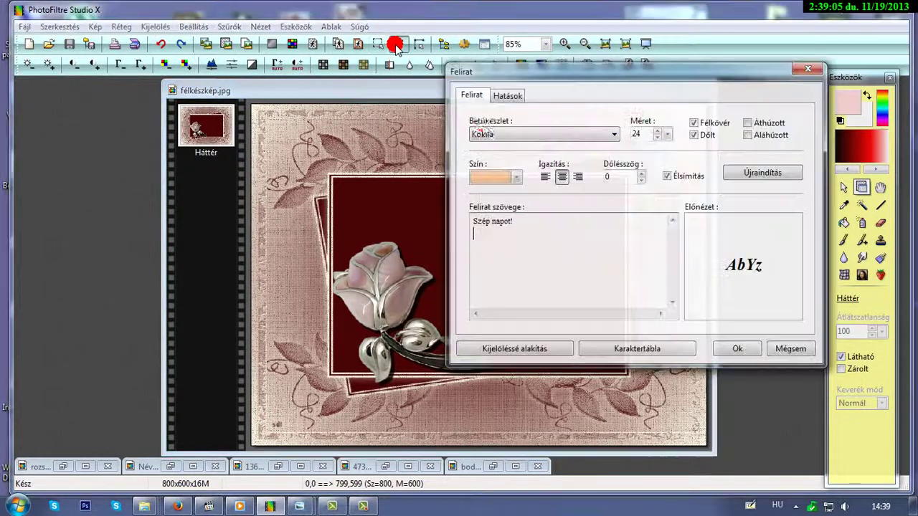
left_click(660, 132)
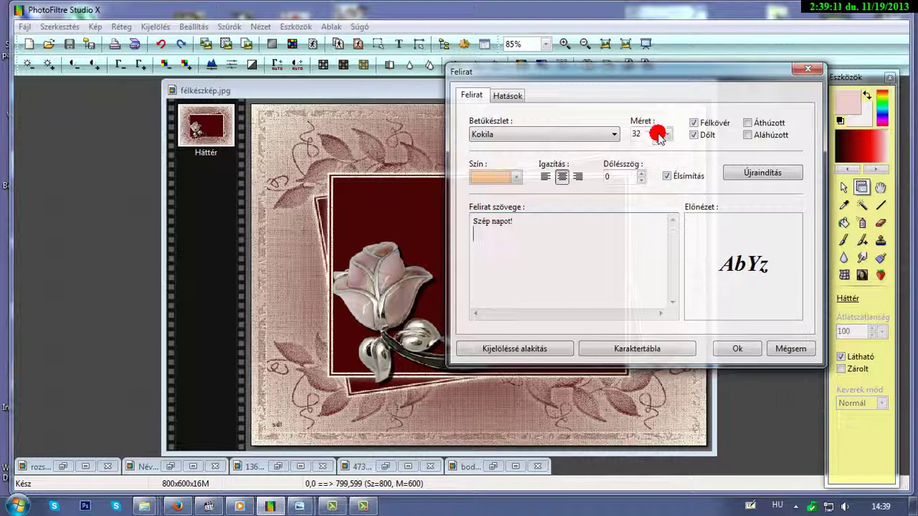
left_click(660, 132)
left_click(660, 132)
left_click(660, 132)
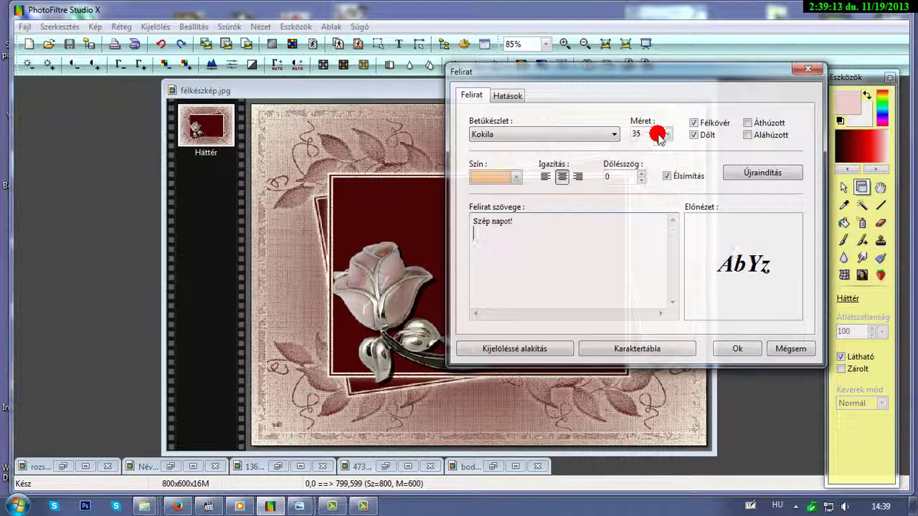
left_click(745, 348)
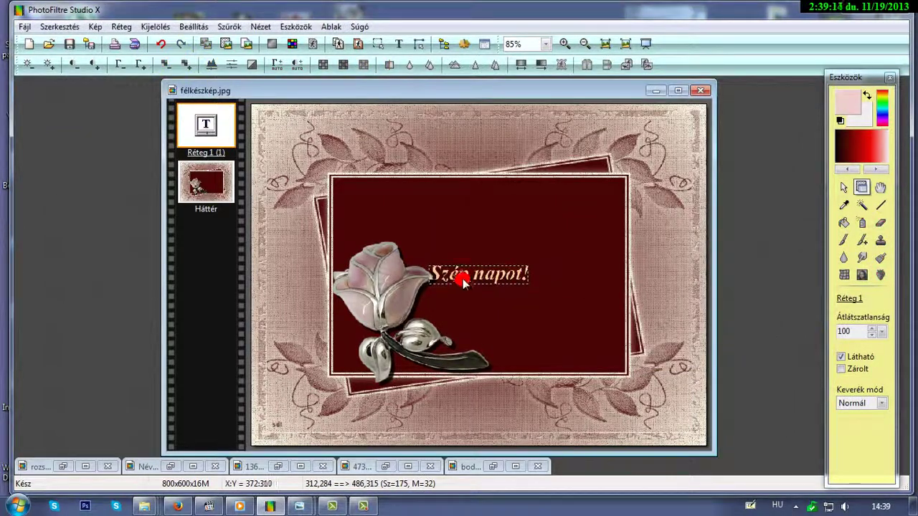
Try the enlarged caption higher on the dark panel, and undo both the move and the insertion
left_click(459, 276)
left_click_drag(459, 276, 480, 219)
left_click(487, 269)
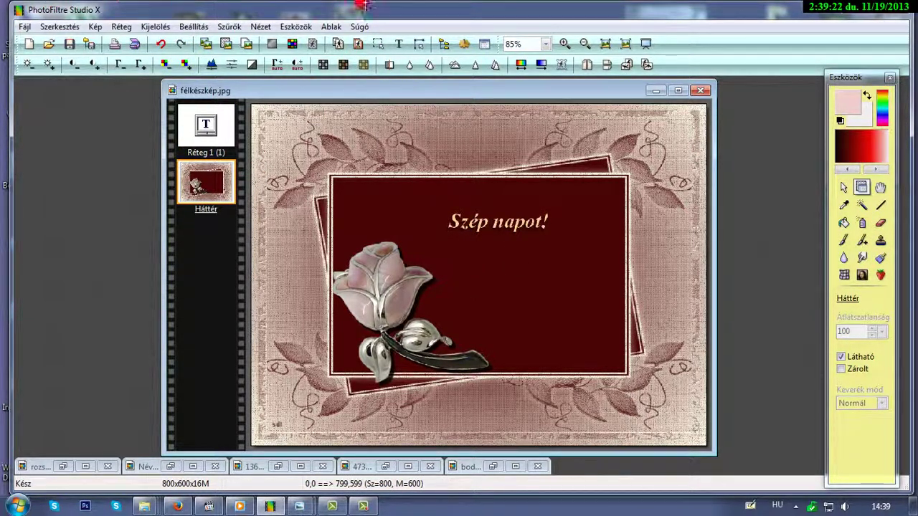
left_click(162, 46)
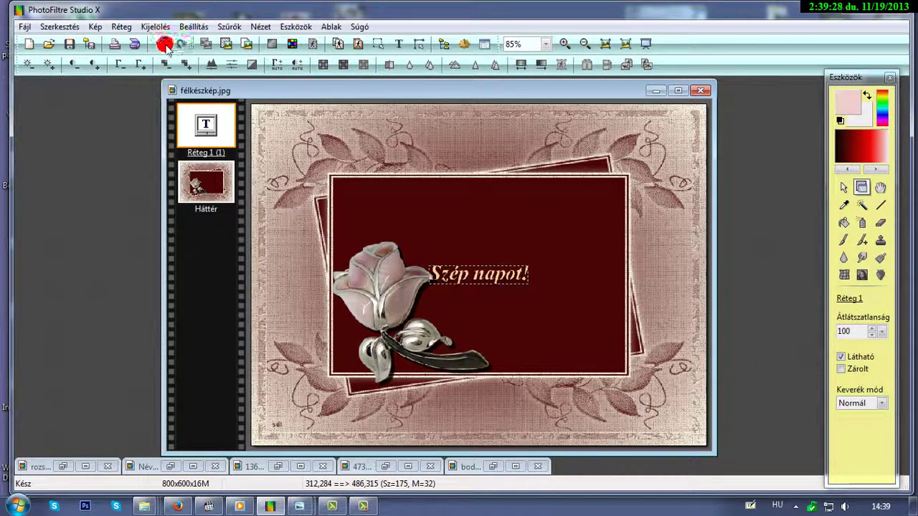
left_click(162, 44)
Open the caption's effects settings (Hatások) and examine the opacity and X/Y placement options
left_click(396, 43)
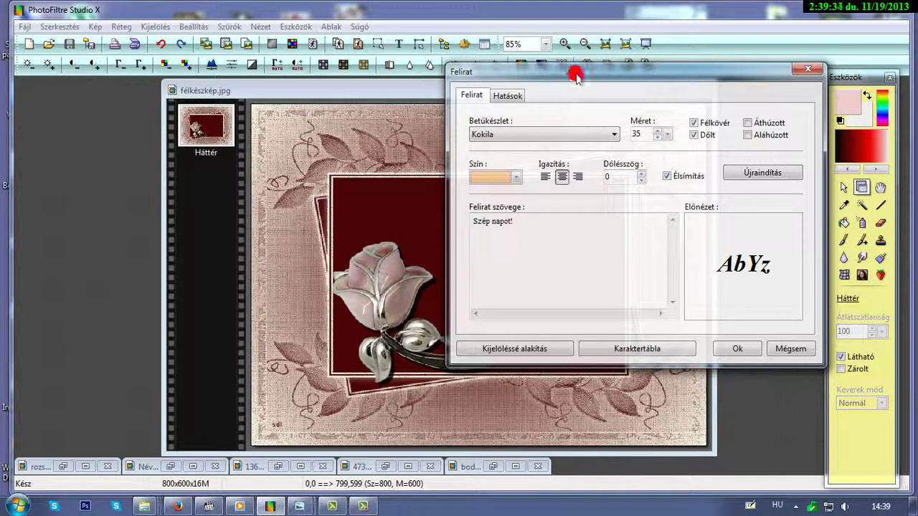
left_click_drag(555, 76, 430, 104)
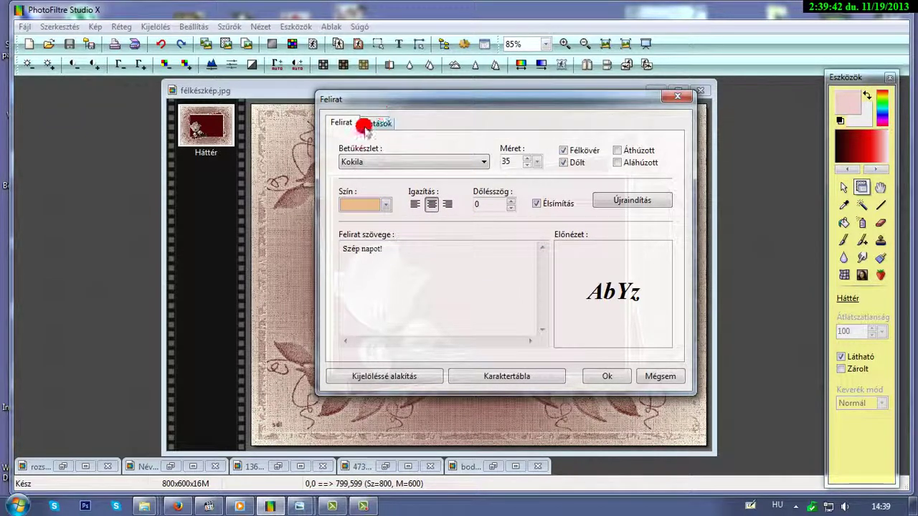
left_click(370, 125)
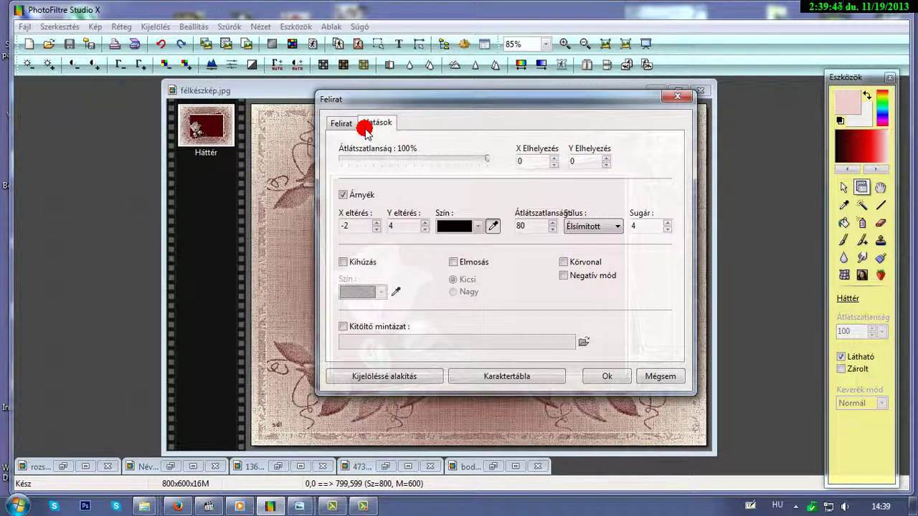
left_click_drag(451, 105, 467, 114)
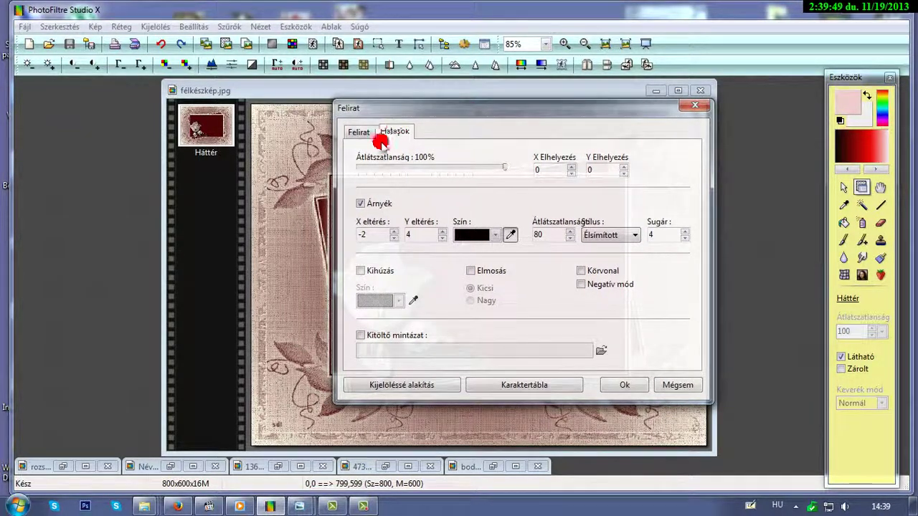
left_click_drag(360, 163, 509, 171)
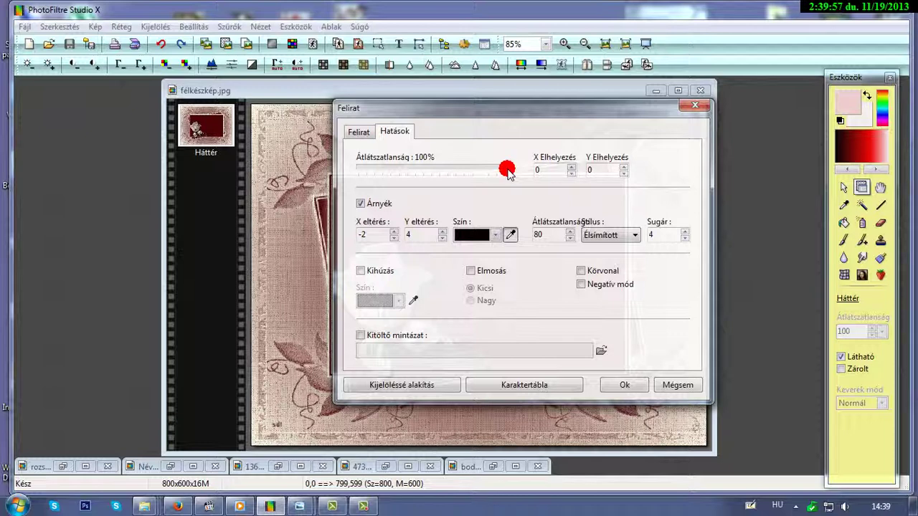
left_click_drag(505, 182, 696, 179)
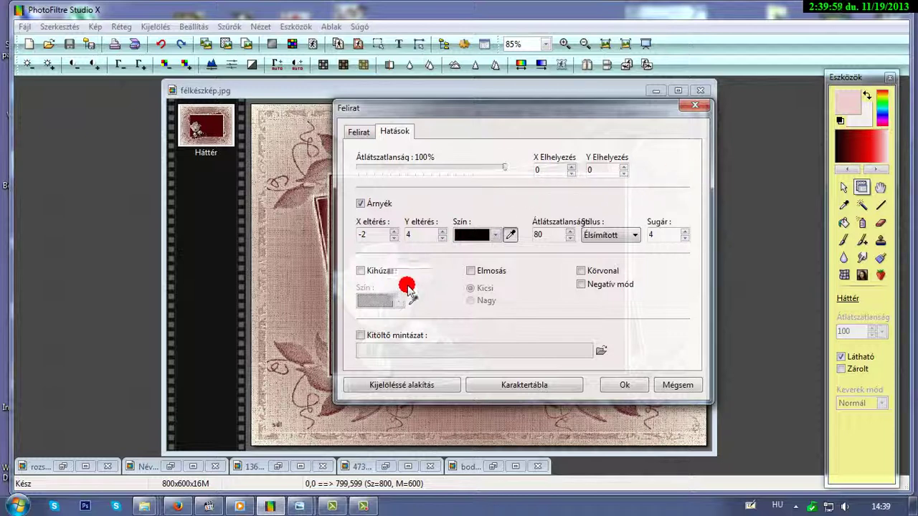
Toggle the caption's shadow (Árnyék) off and back on, and set its colour to white
left_click(361, 205)
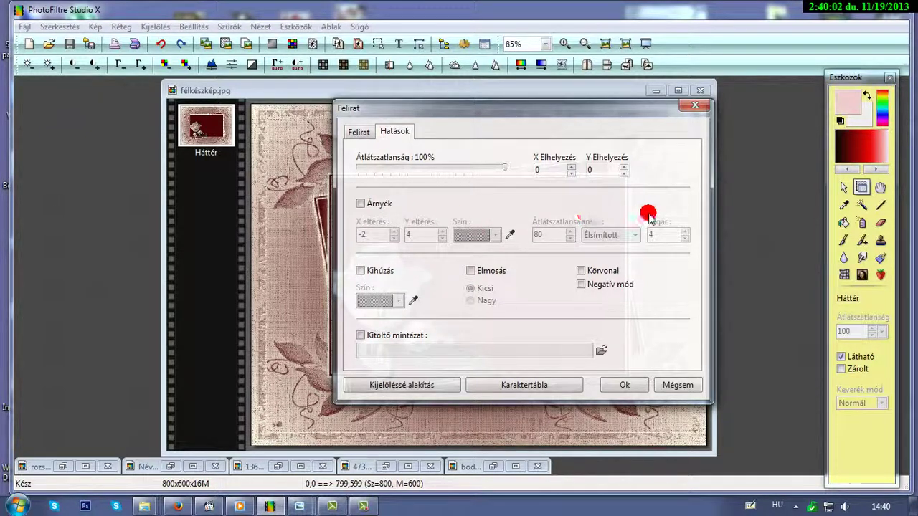
left_click(361, 204)
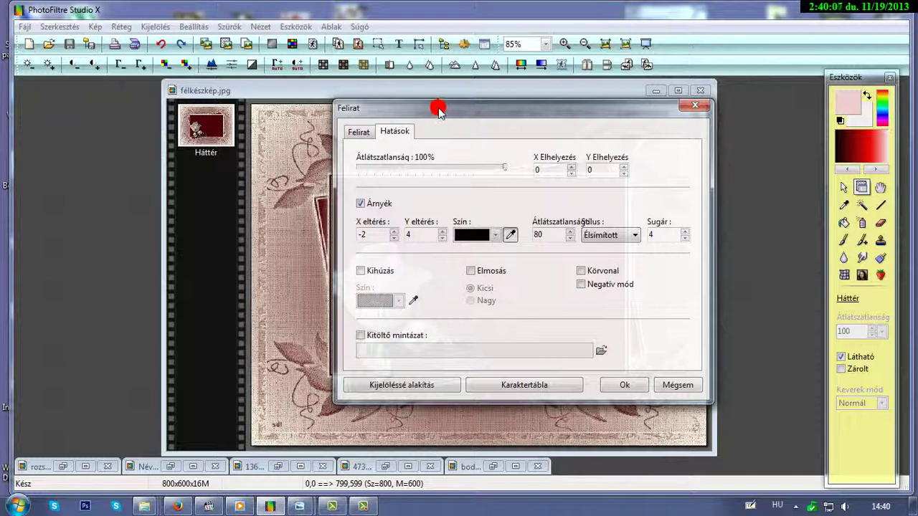
left_click_drag(437, 107, 453, 91)
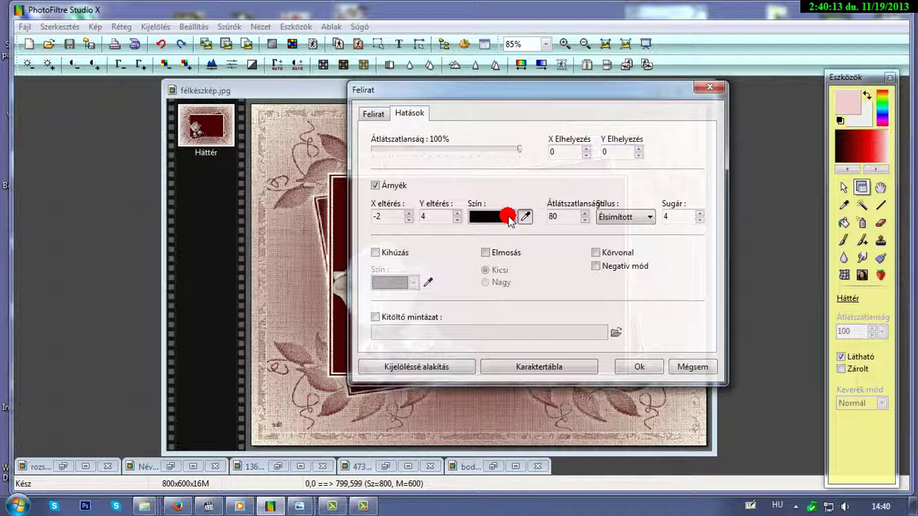
left_click(506, 217)
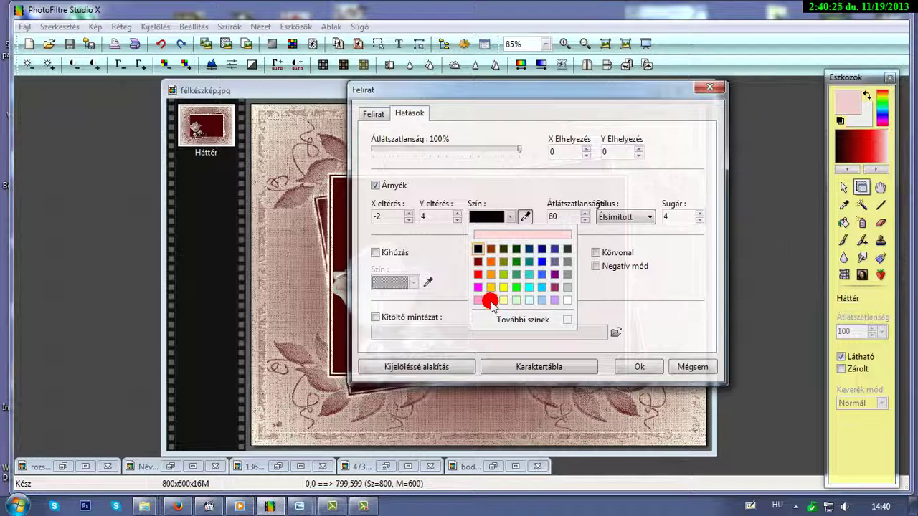
left_click(567, 301)
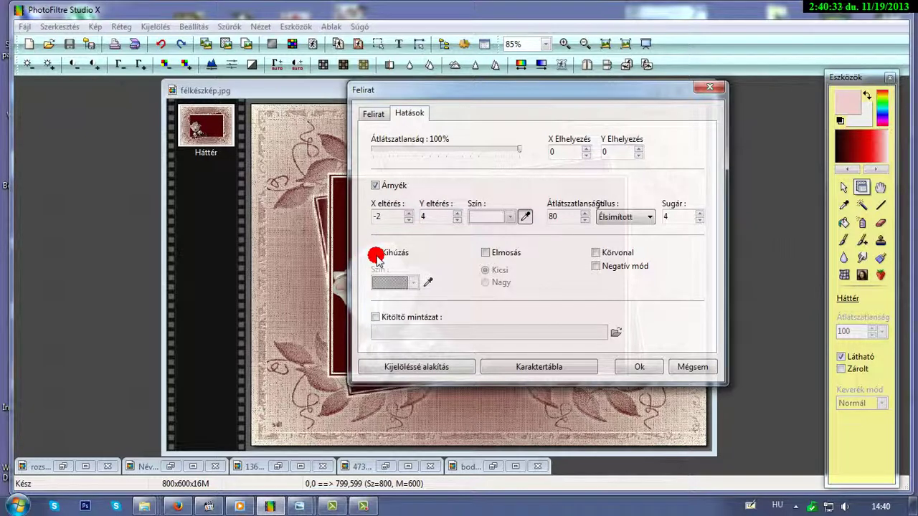
Enable the Kihúzás outline effect in red and insert the caption
left_click(376, 255)
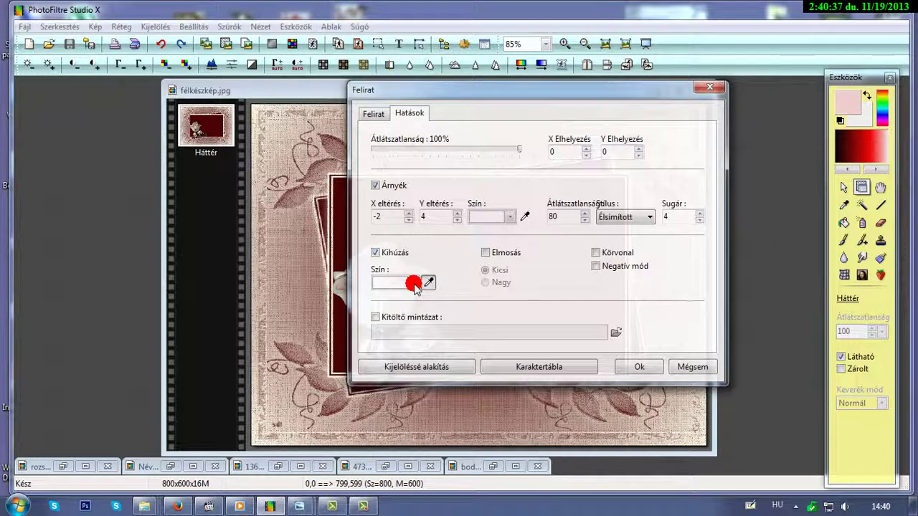
left_click(414, 284)
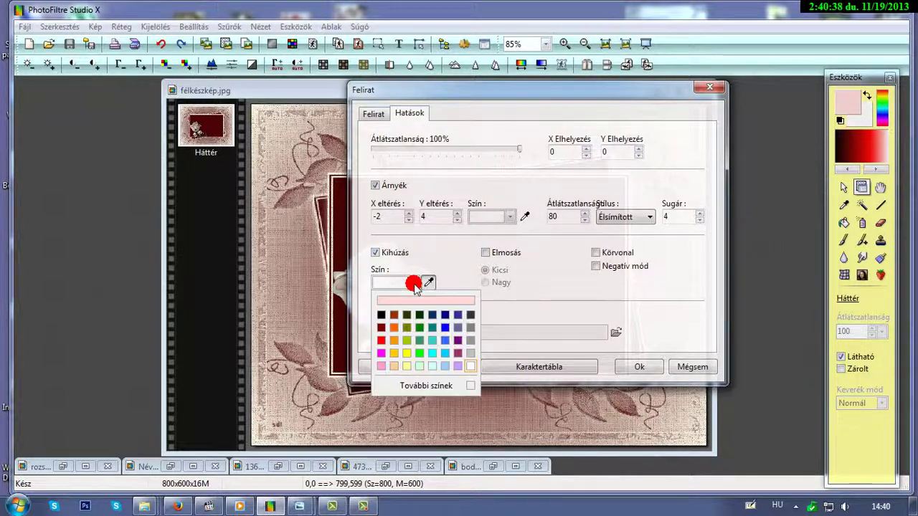
left_click(381, 340)
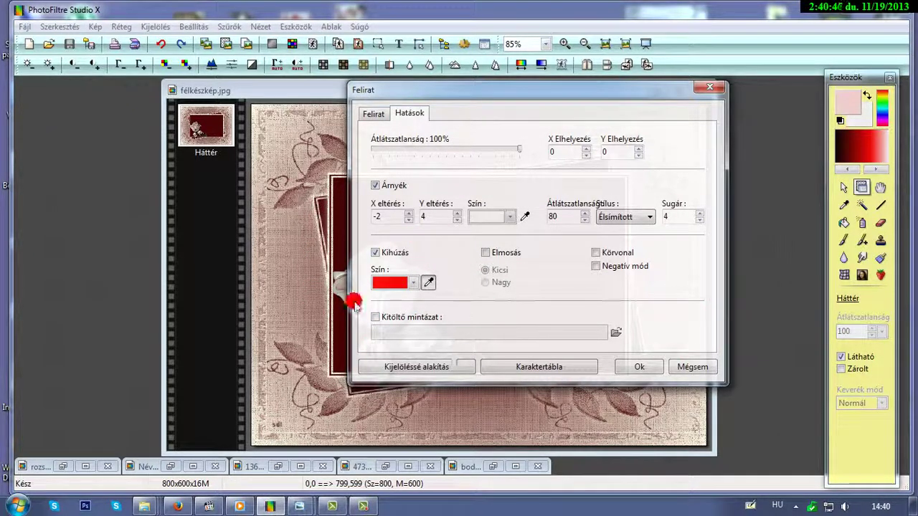
left_click(637, 368)
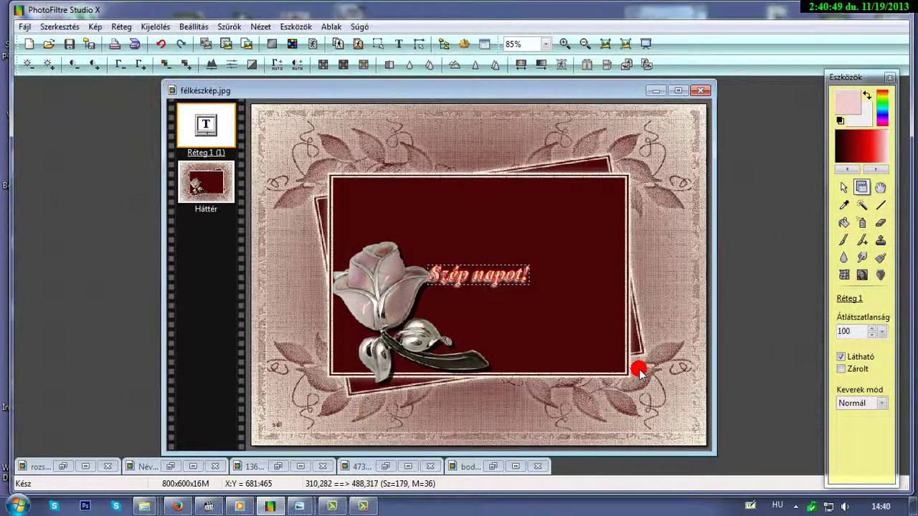
Try the red-outlined caption higher on the dark panel, and undo both the move and the insertion
left_click(495, 273)
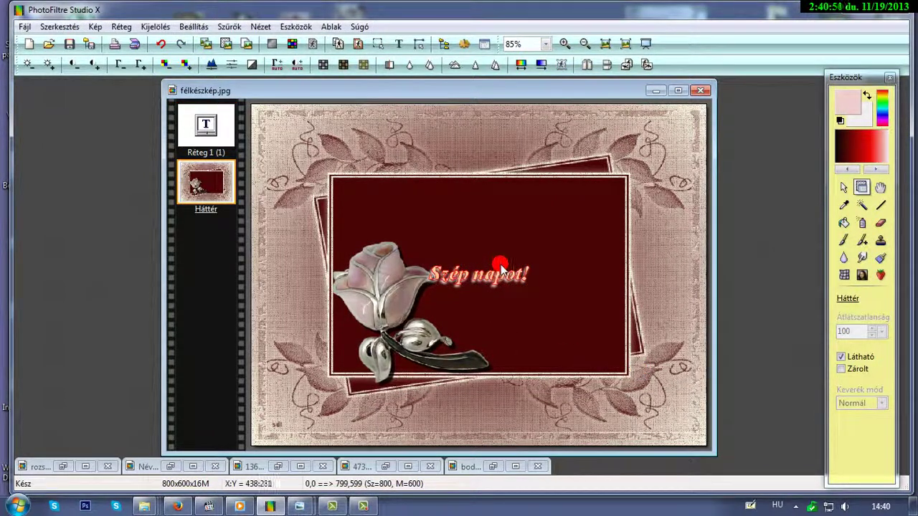
left_click_drag(481, 274, 502, 225)
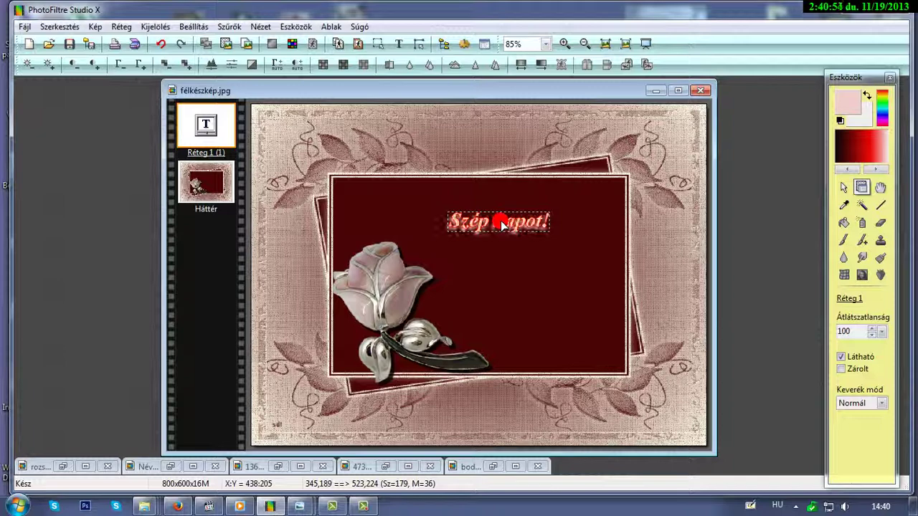
left_click(500, 224)
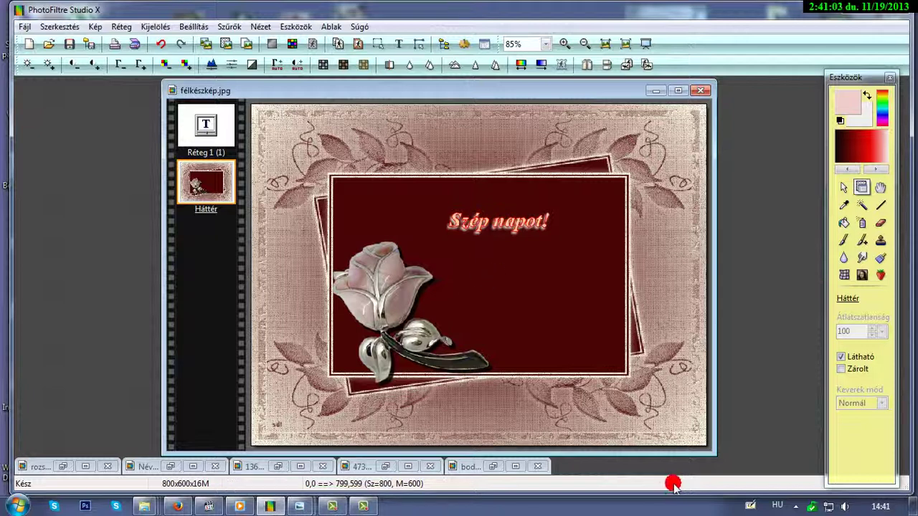
left_click(160, 45)
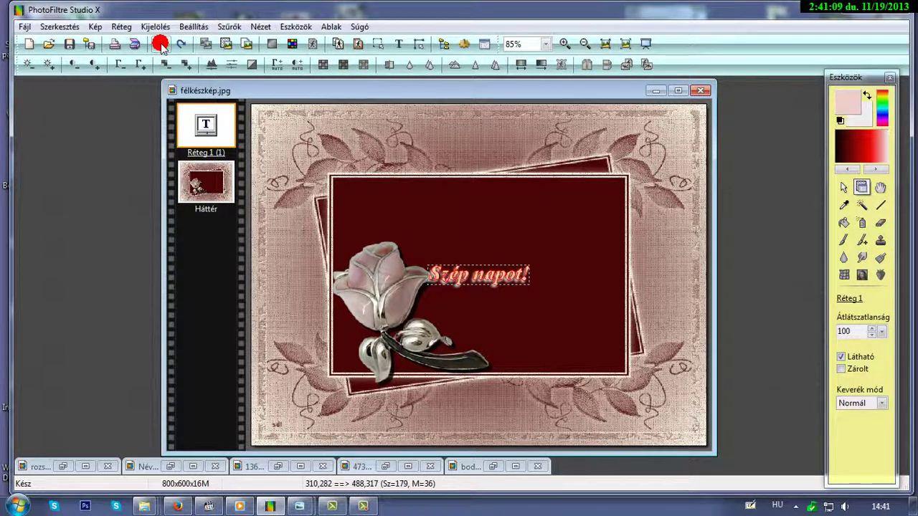
left_click(161, 45)
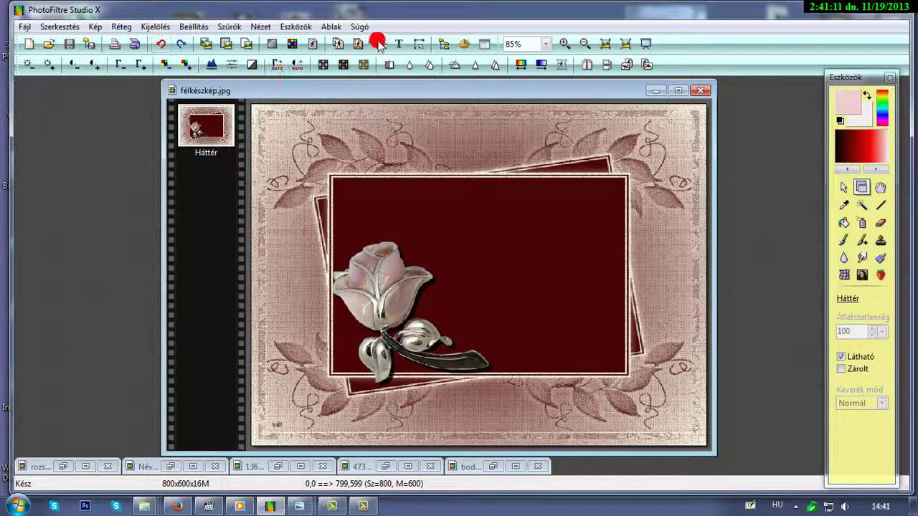
Reopen the caption's effects settings and enable the fill pattern option (Kitöltő mintázat) to browse the pattern files
left_click(398, 44)
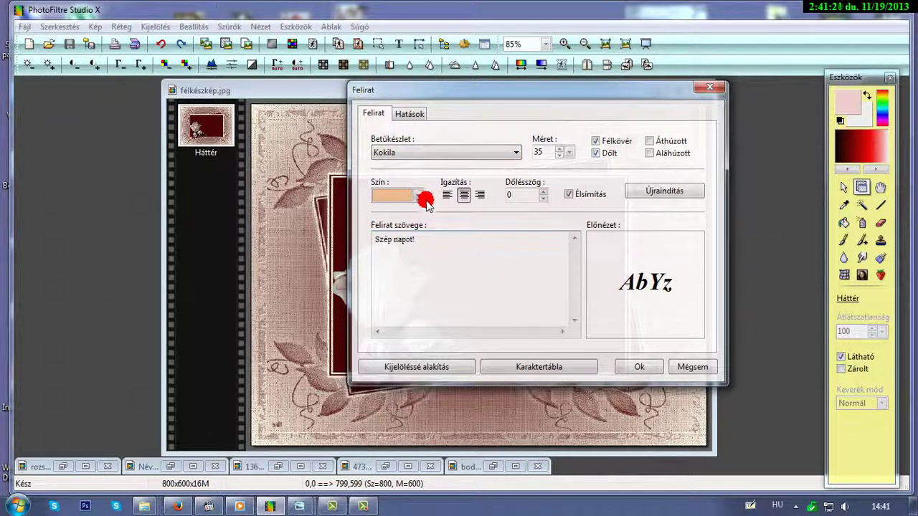
left_click(407, 113)
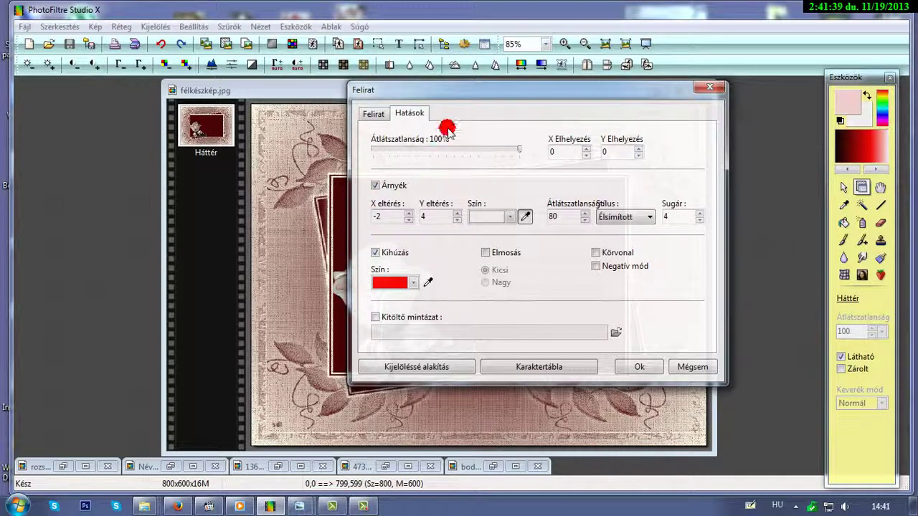
left_click_drag(478, 86, 518, 103)
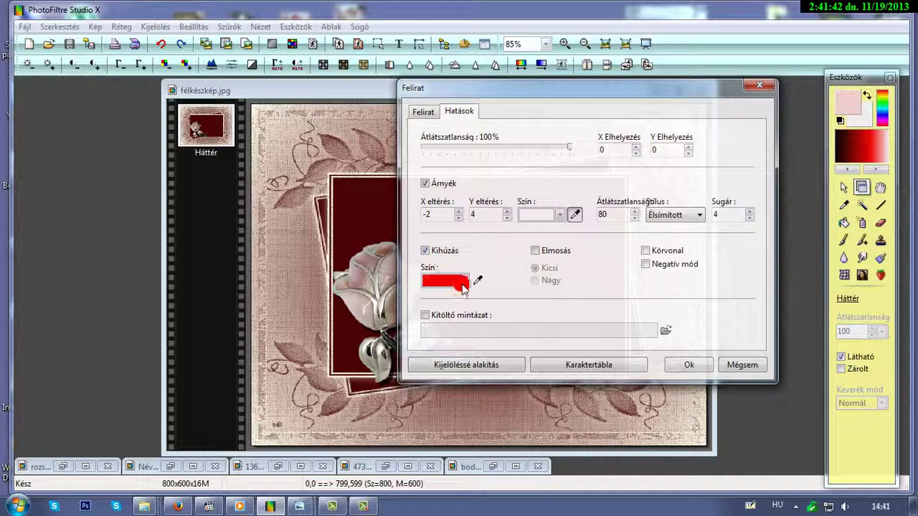
left_click(423, 316)
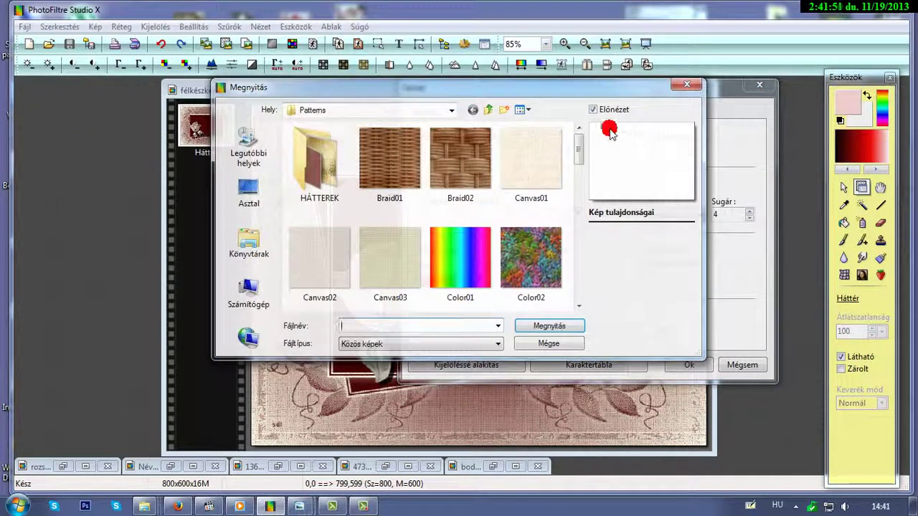
left_click(687, 87)
left_click(425, 321)
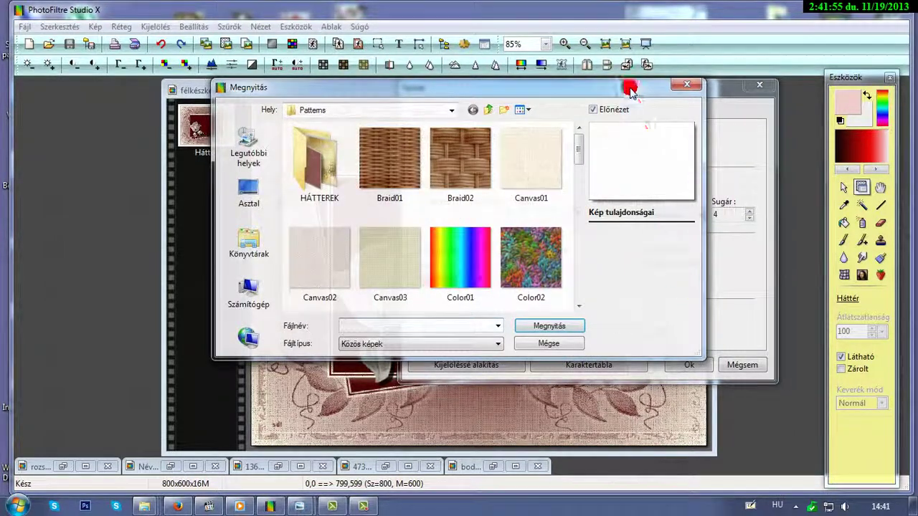
Choose the Canvas01 image from the Patterns folder as the caption's fill pattern
left_click_drag(622, 91, 439, 108)
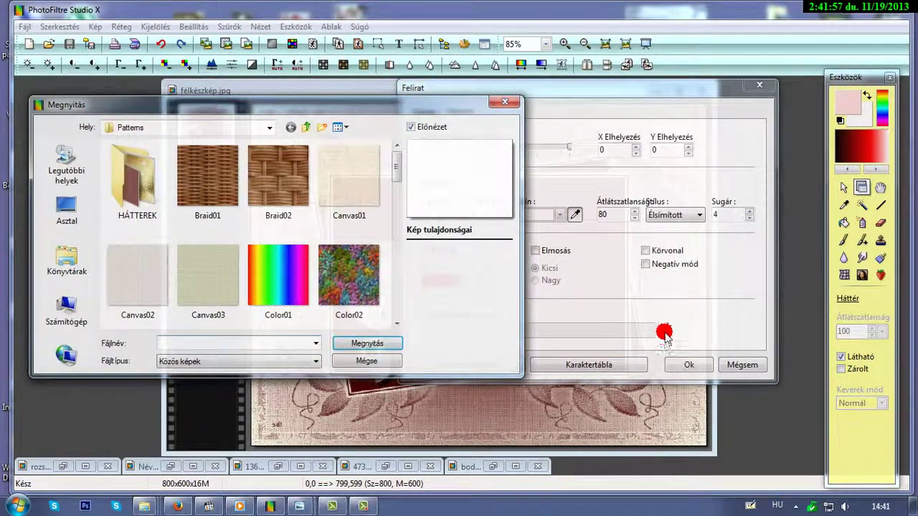
left_click(353, 111)
left_click_drag(378, 108, 632, 84)
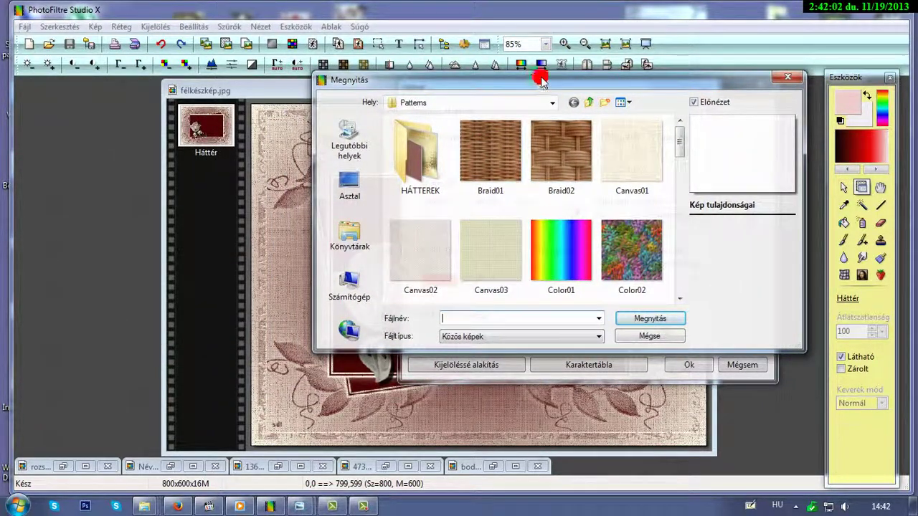
left_click_drag(539, 71, 481, 98)
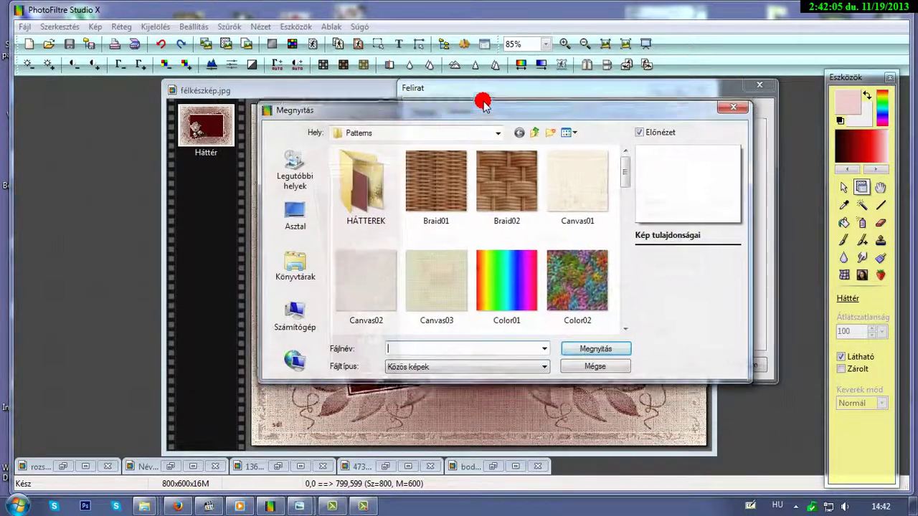
left_click(576, 176)
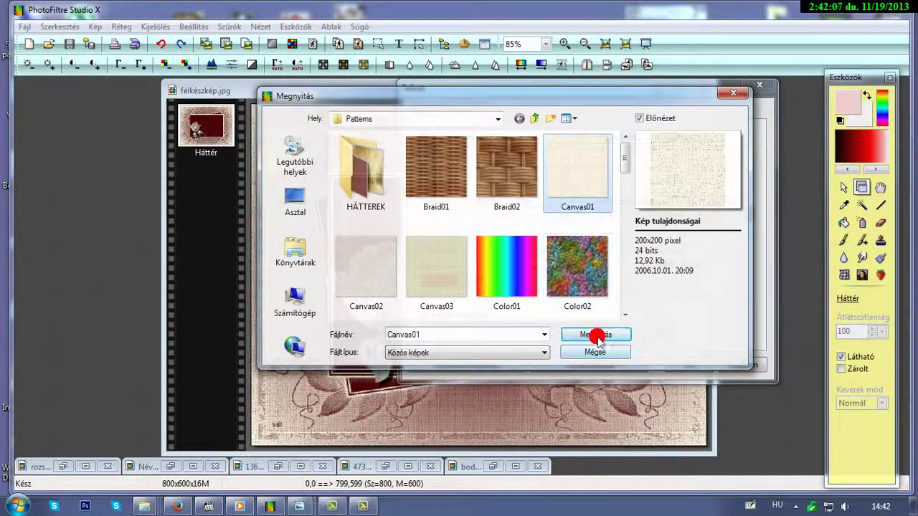
left_click(595, 334)
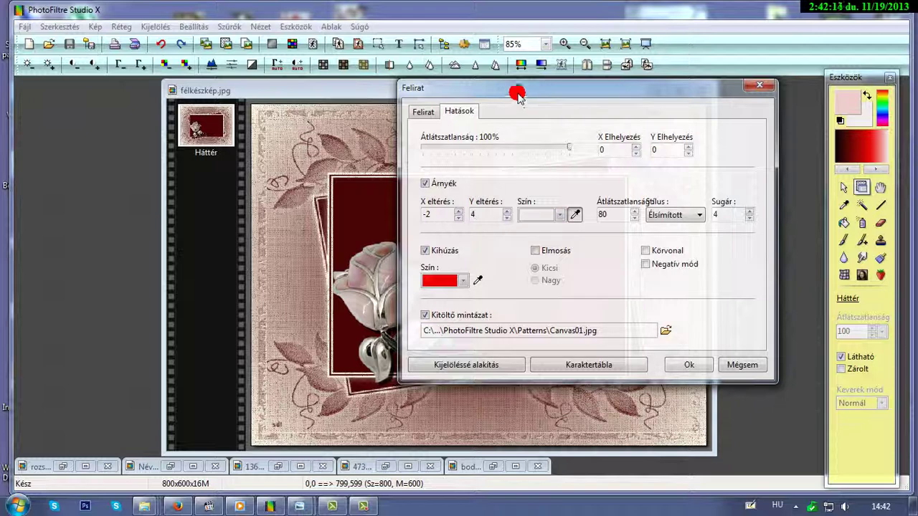
Set the shadow's X offset (X eltérés) to -3 and insert the canvas-filled caption
left_click(452, 287)
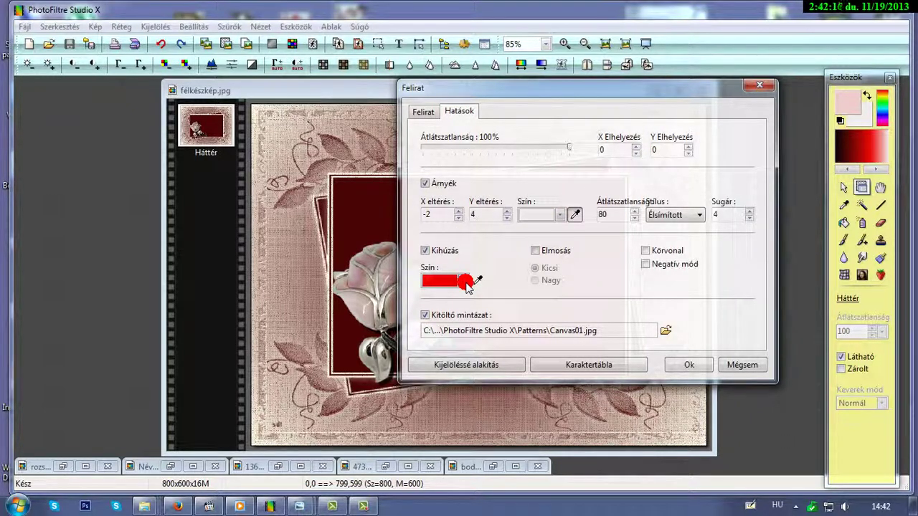
left_click(439, 217)
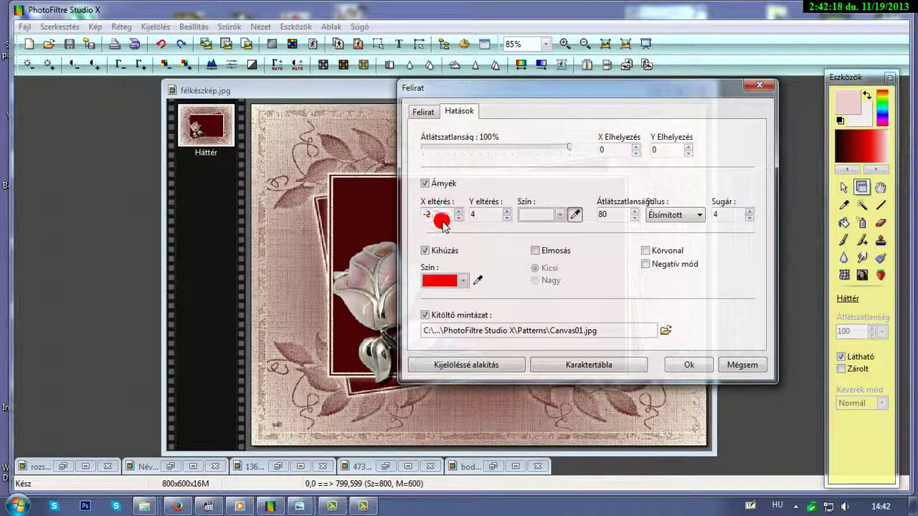
left_click(456, 222)
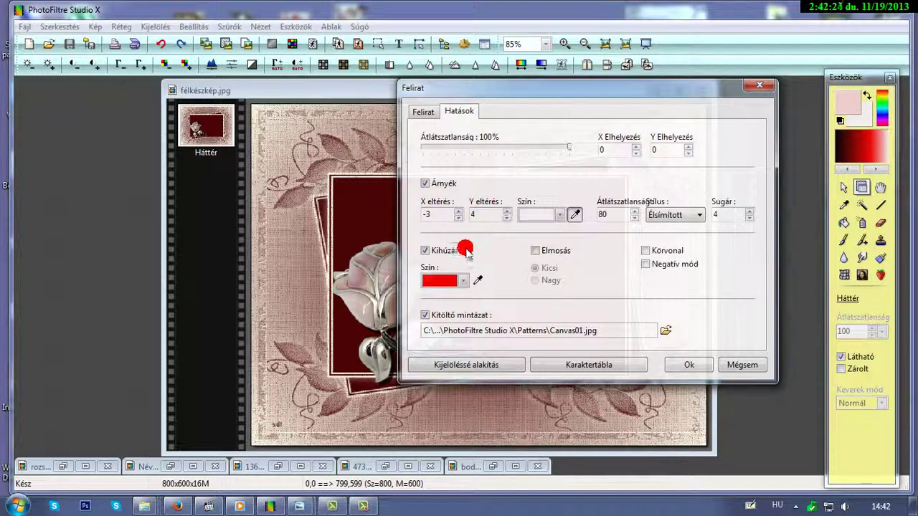
left_click(687, 365)
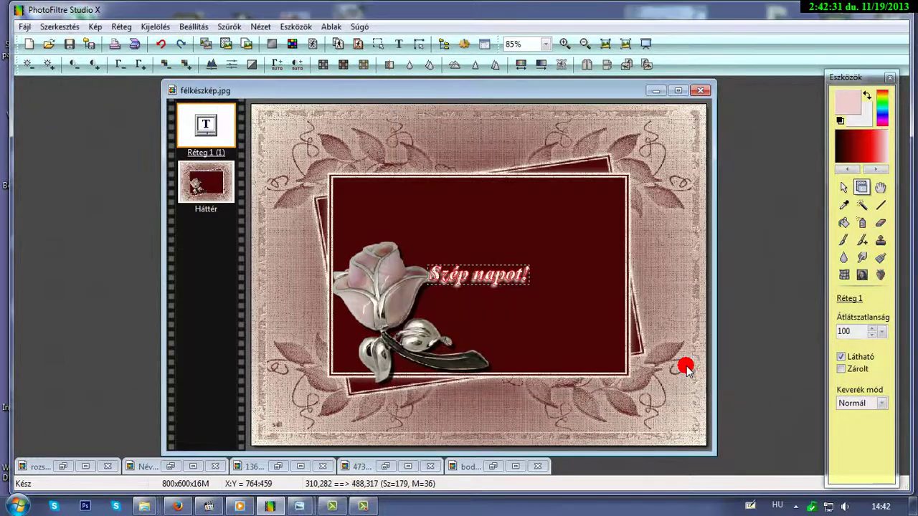
Try the canvas-filled caption higher on the dark panel, and undo both the move and the insertion
left_click_drag(499, 280, 519, 228)
left_click(521, 269)
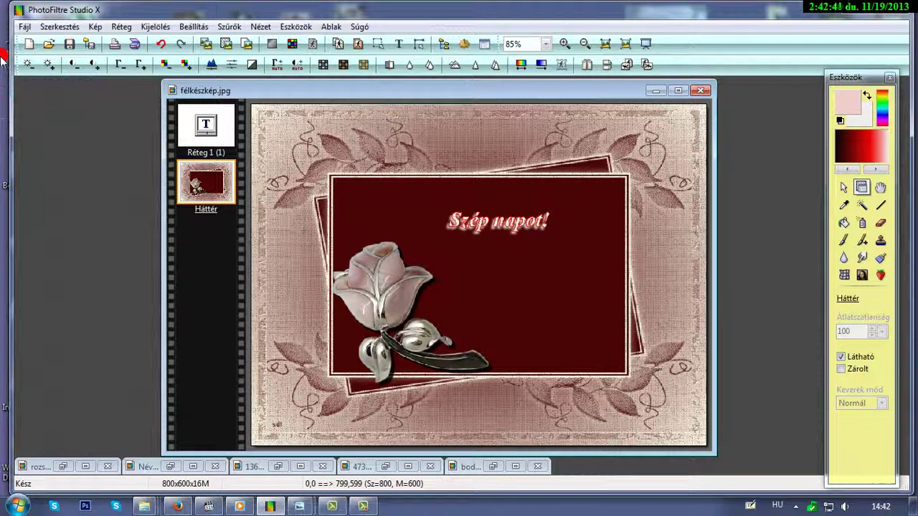
left_click(160, 44)
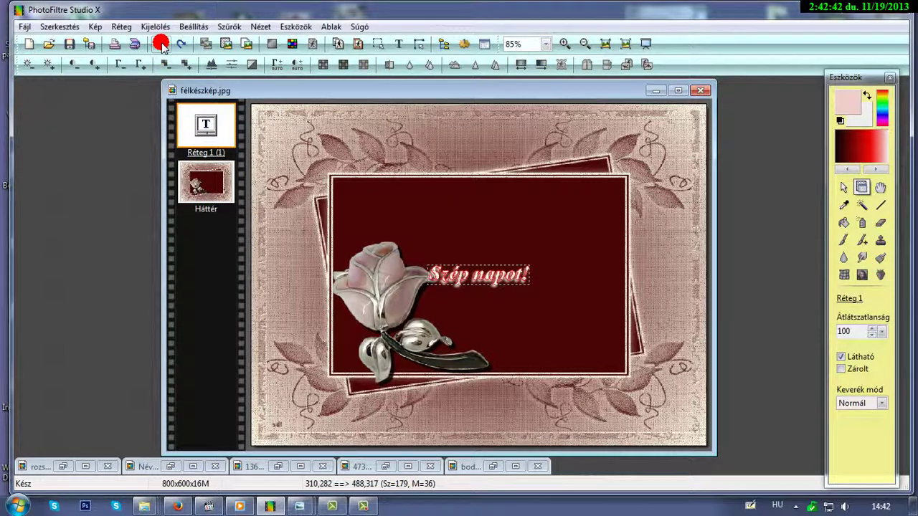
left_click(161, 44)
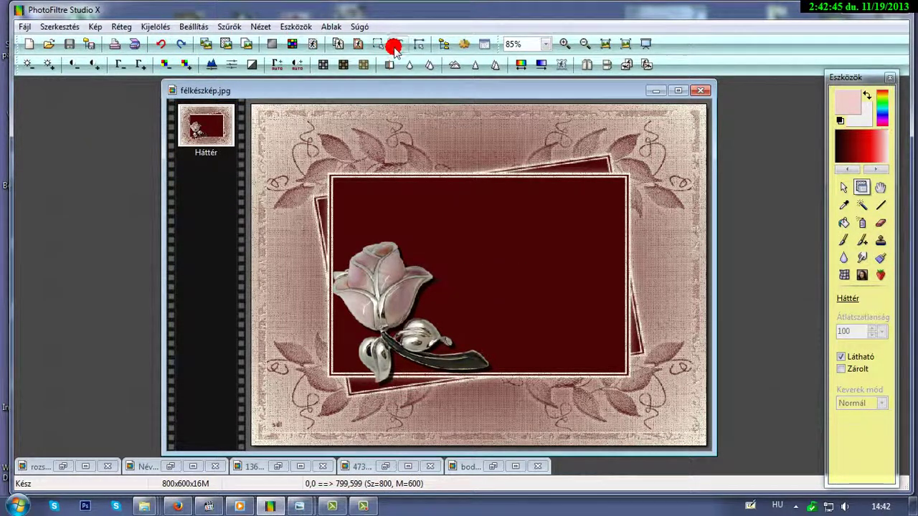
Reopen the caption's effects settings, set the shadow's X offset, Y offset and radius (Sugár) to 7, and insert the caption
left_click(395, 47)
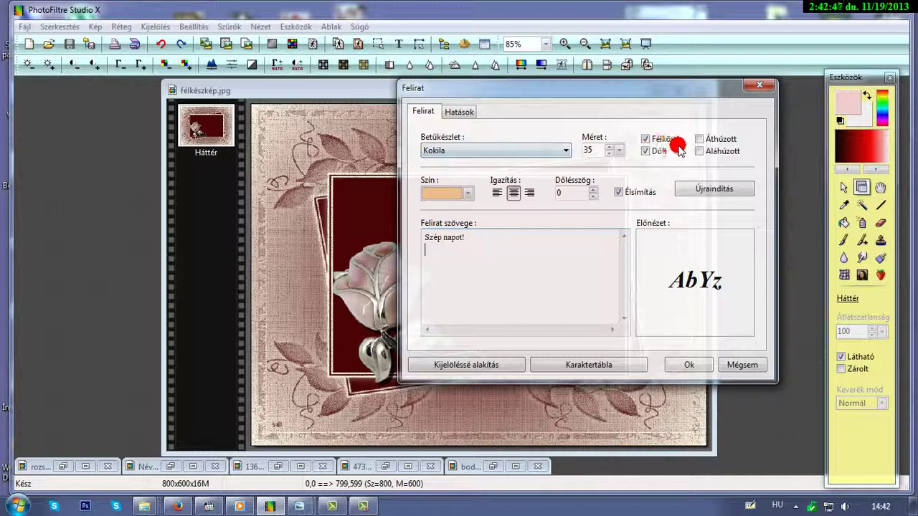
left_click(459, 112)
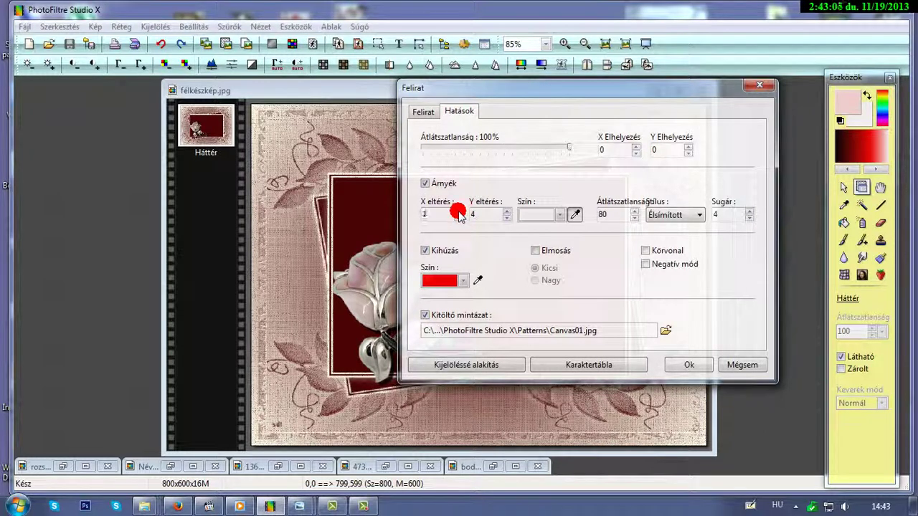
left_click(506, 218)
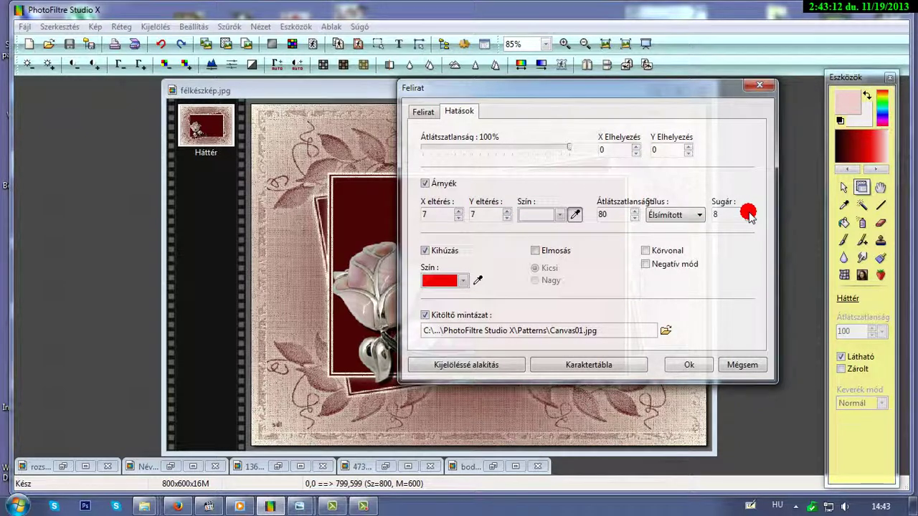
left_click(749, 218)
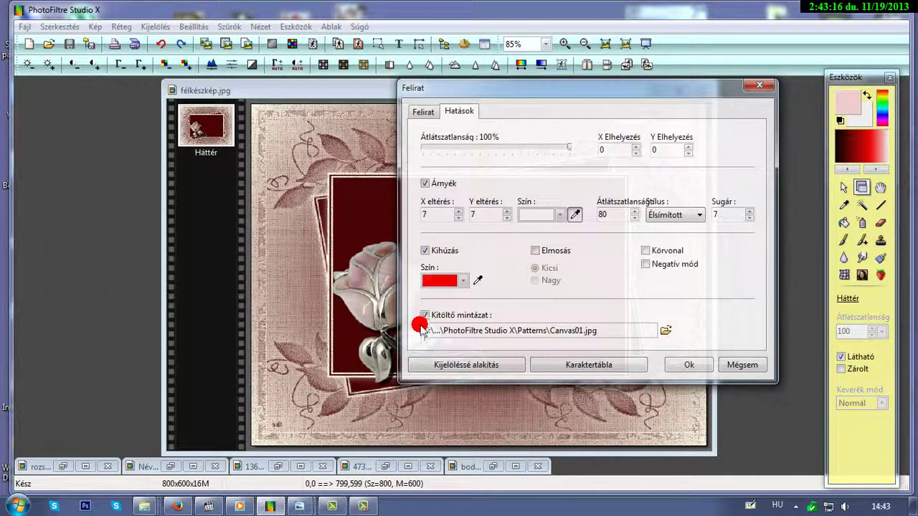
left_click(689, 365)
Try the caption with the 7 by 7 shadow offset higher on the dark panel, and undo the move and insertion
left_click_drag(494, 278, 505, 223)
left_click(502, 258)
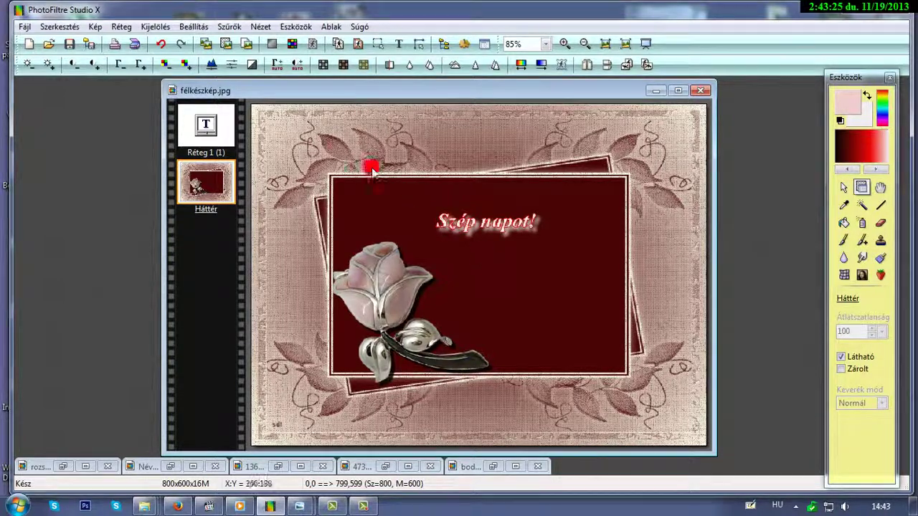
left_click(158, 43)
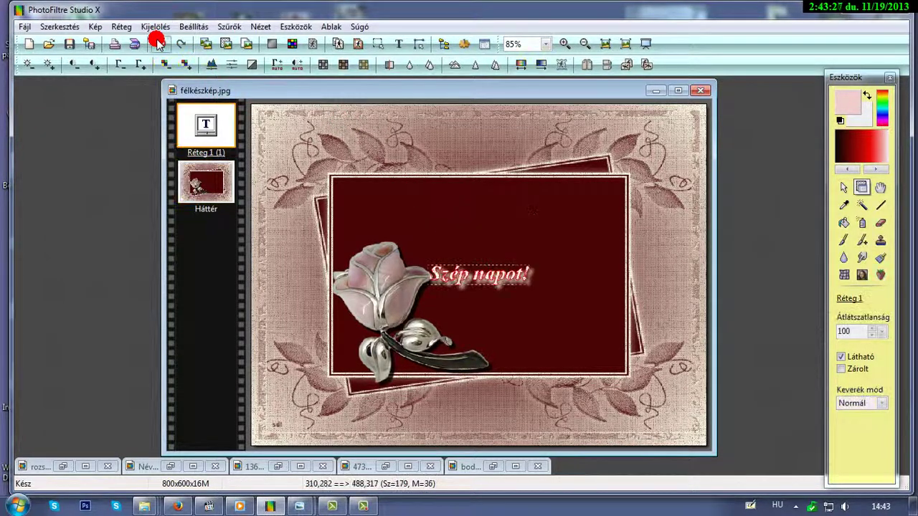
left_click(160, 43)
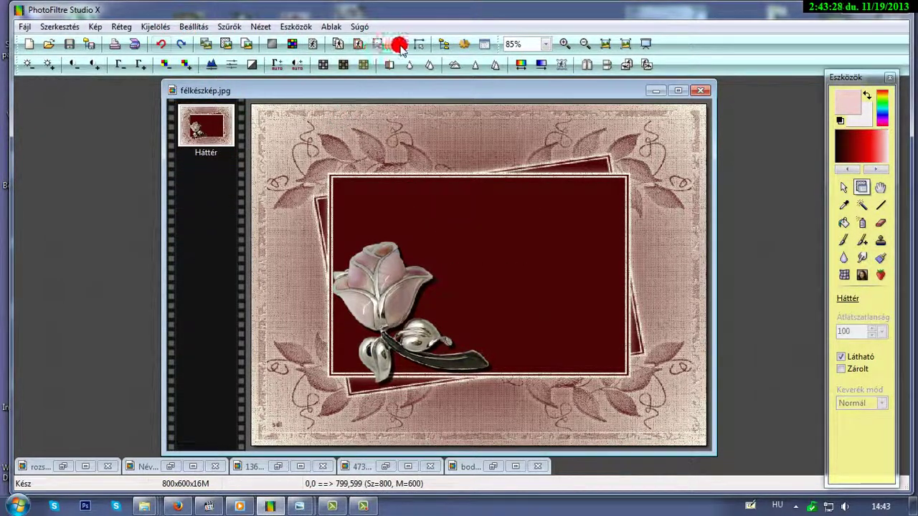
Reopen the caption's effects settings, set the shadow's X offset to -2, and insert the caption
left_click(399, 44)
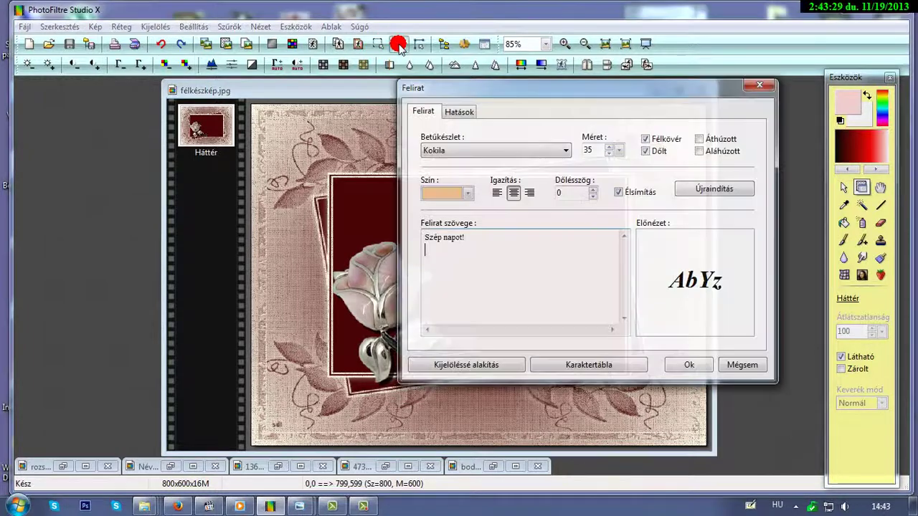
left_click(457, 113)
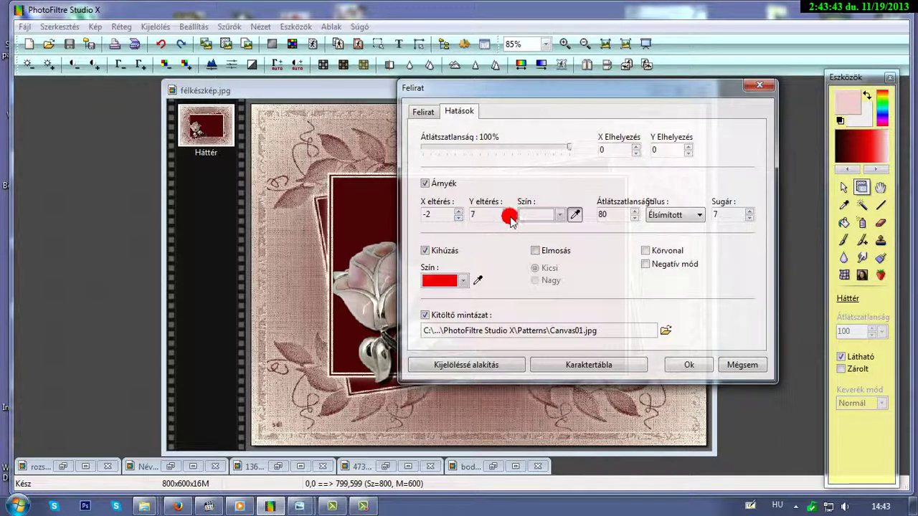
left_click(687, 365)
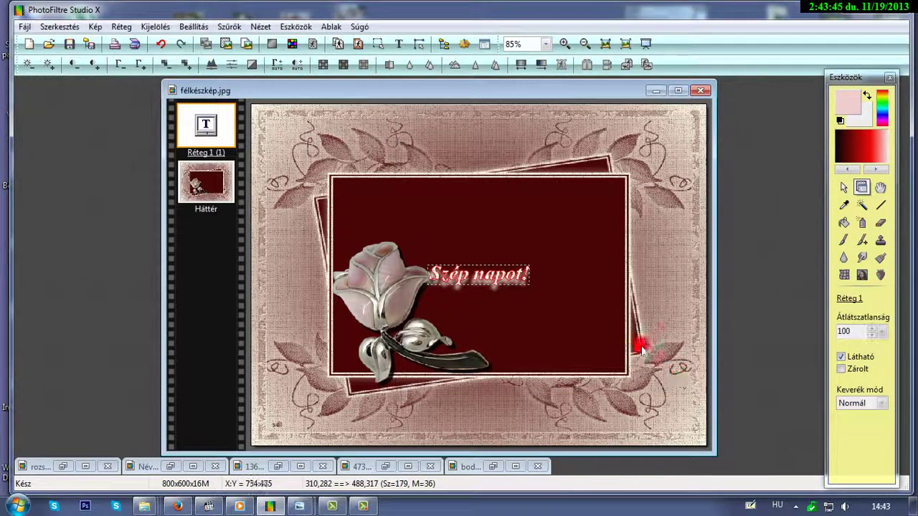
Try the caption with the -2 shadow X offset near the dark panel's upper edge, and undo the move and insertion
left_click_drag(486, 287, 505, 234)
left_click(503, 267)
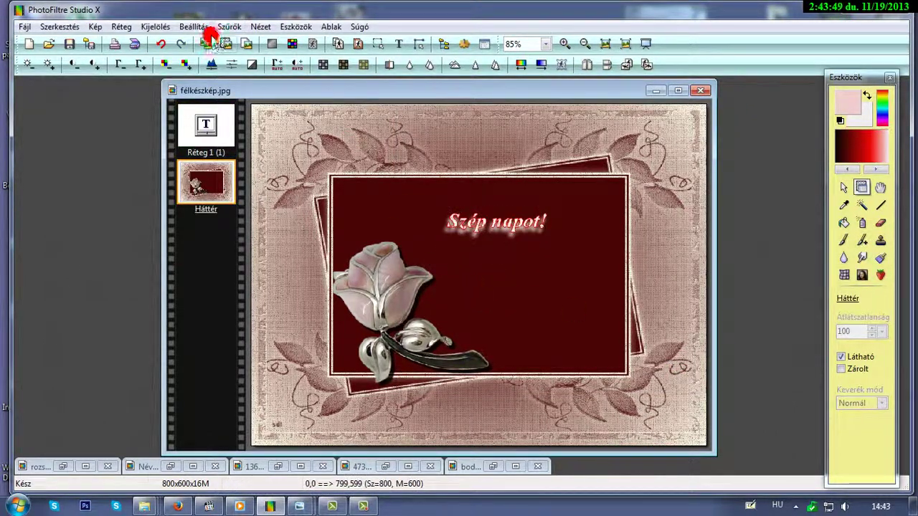
left_click(161, 44)
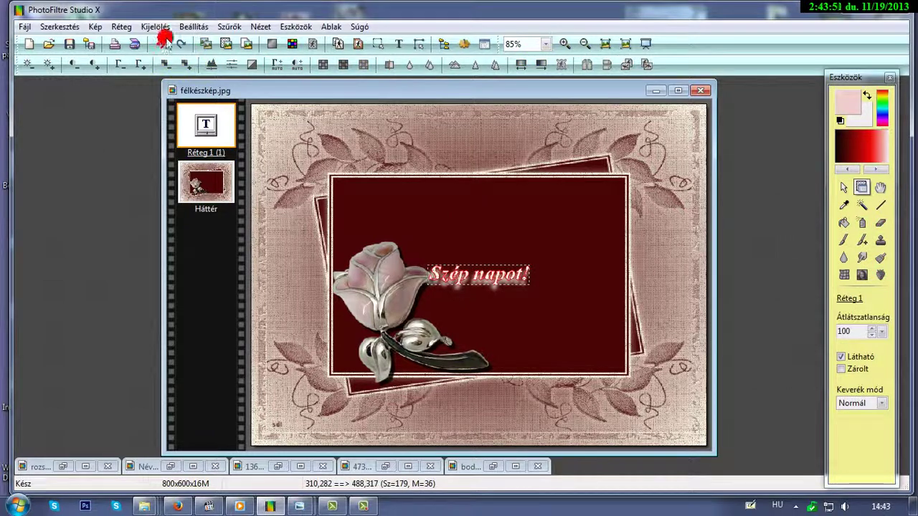
left_click(160, 43)
Reopen the caption's effects settings, set the shadow's Y offset to 8 and radius to 4, and insert the caption
left_click(398, 44)
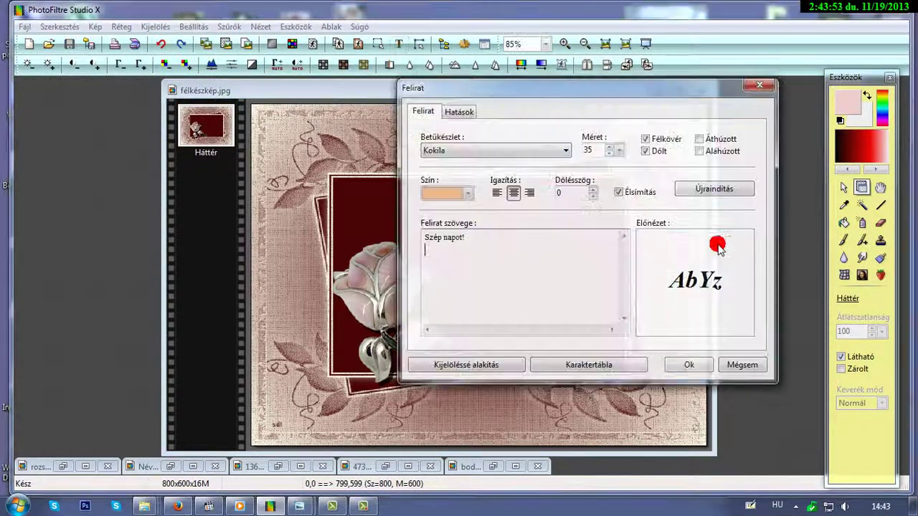
left_click(459, 112)
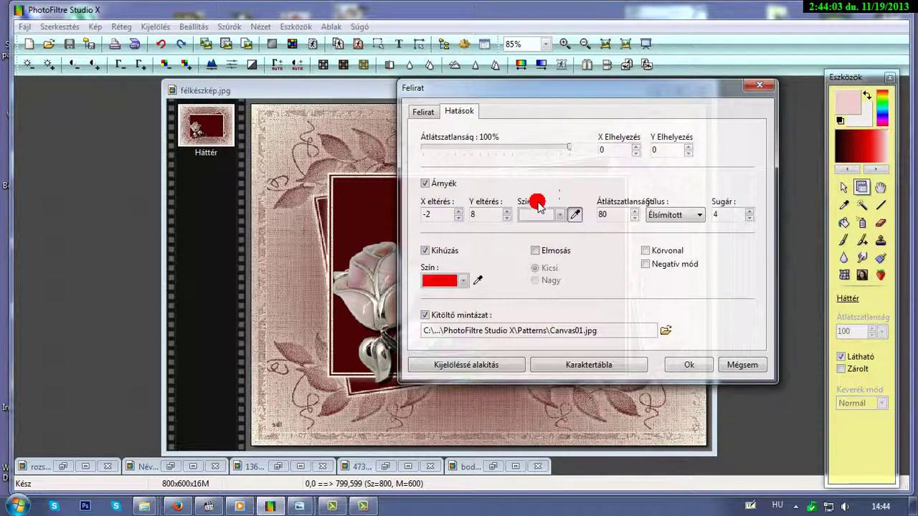
left_click(688, 365)
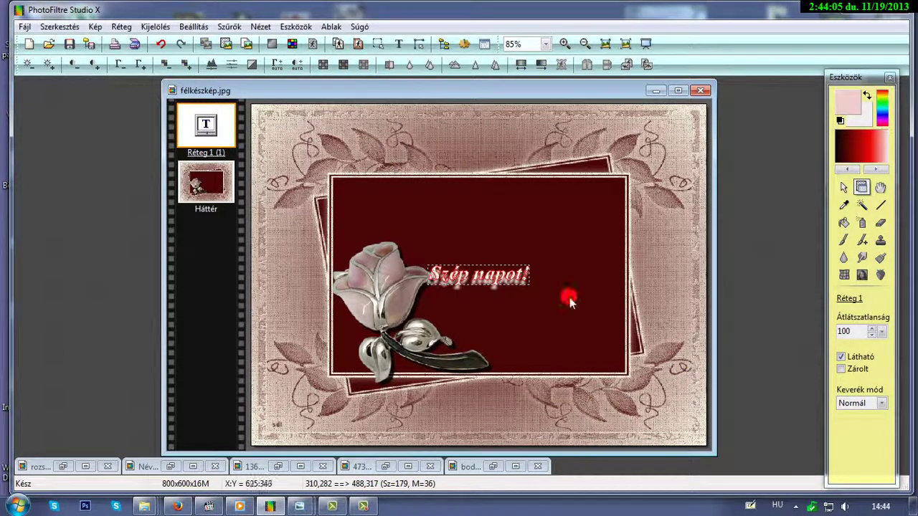
Try the caption with the shadow Y offset of 8 higher on the dark panel, and undo the move and insertion
left_click_drag(475, 282, 502, 223)
left_click(529, 272)
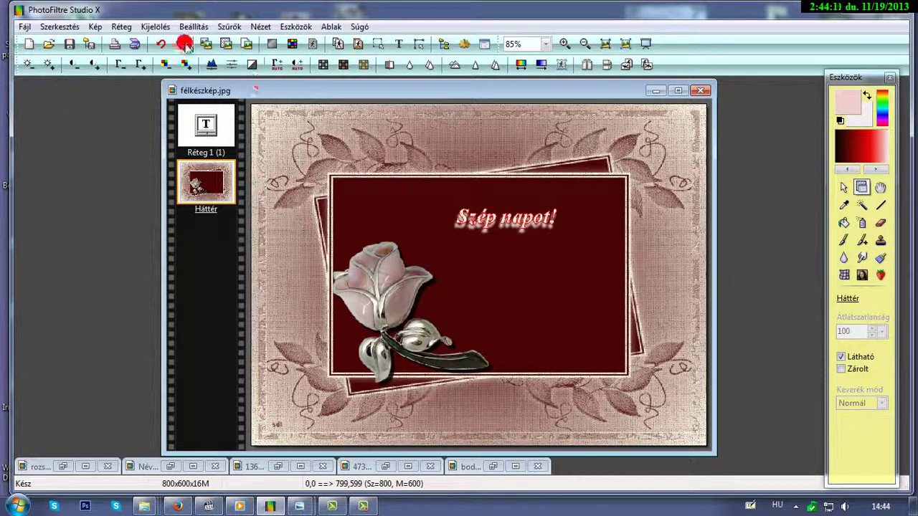
left_click(158, 43)
left_click(158, 43)
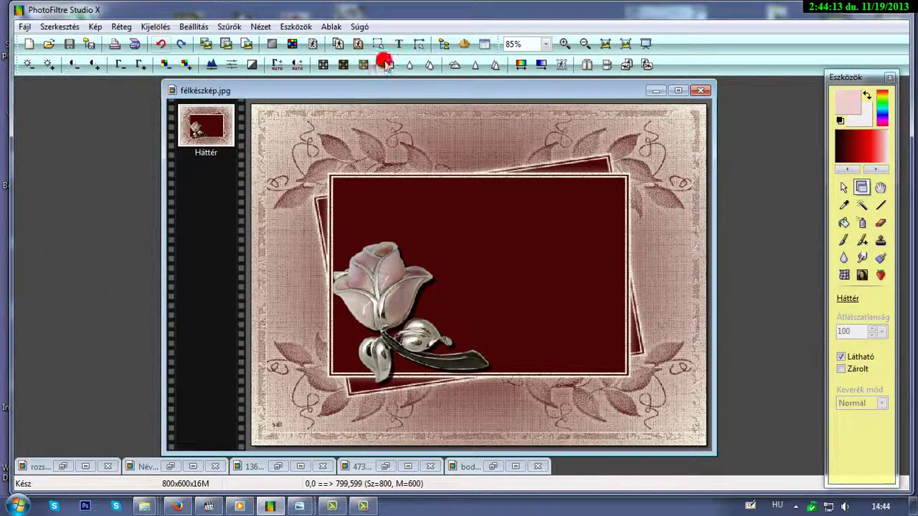
Insert the caption with the shadow's Y offset and radius both set to 3, and place it in the dark panel's upper part
left_click(399, 43)
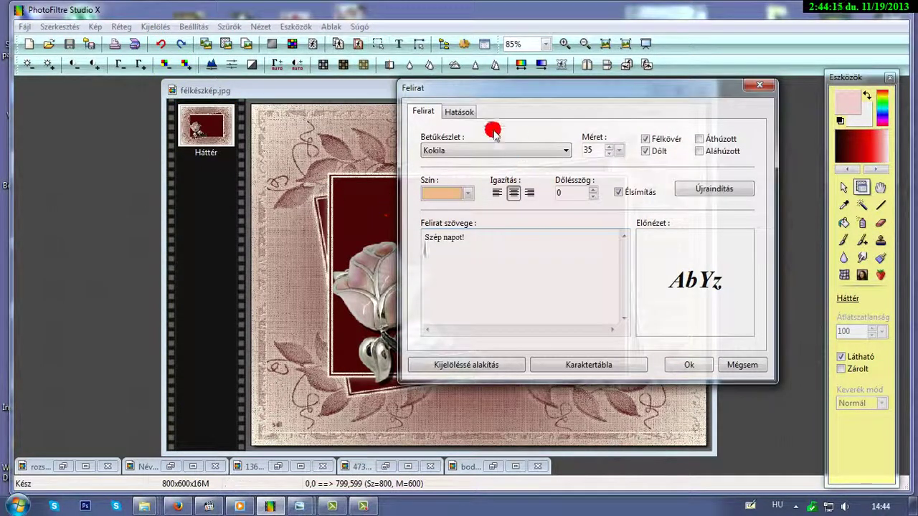
left_click(459, 113)
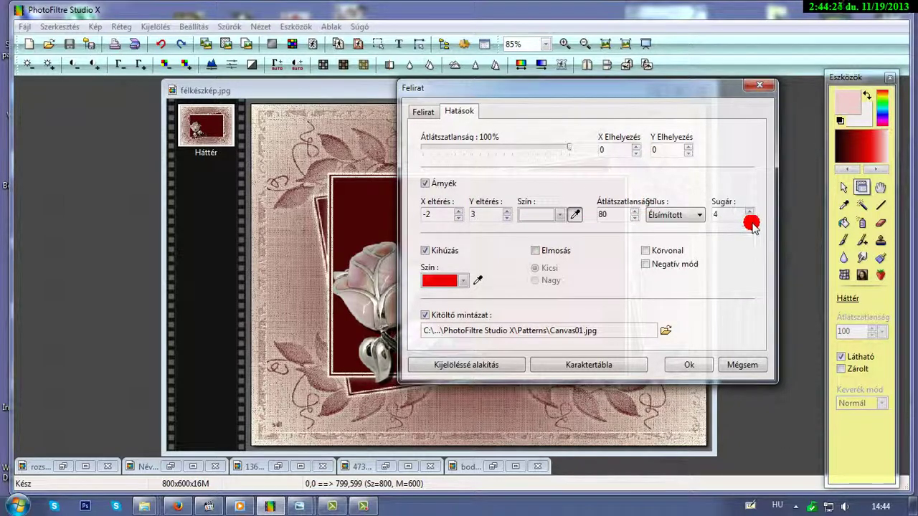
left_click(690, 367)
left_click_drag(475, 282, 511, 234)
left_click(508, 250)
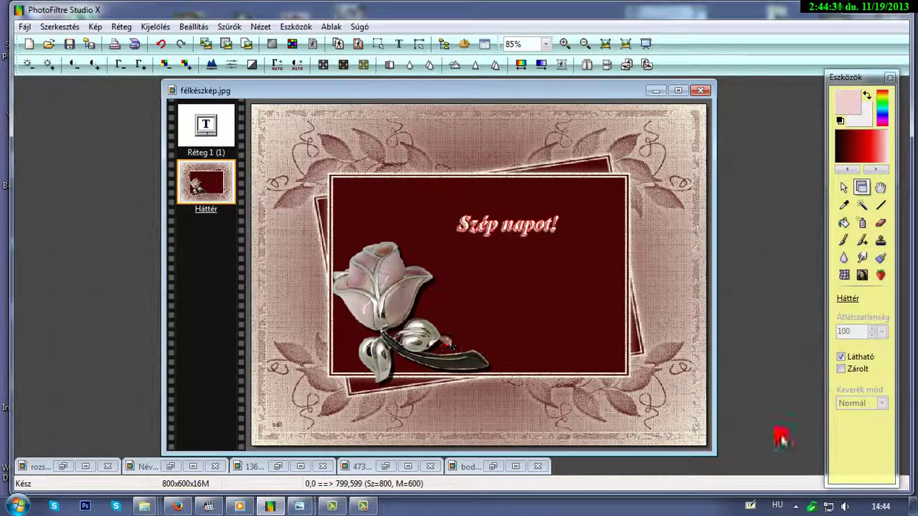
Reopen the caption's effects settings to review the shadow, outline and fill pattern options, moving the dialog aside
left_click(398, 45)
left_click(459, 111)
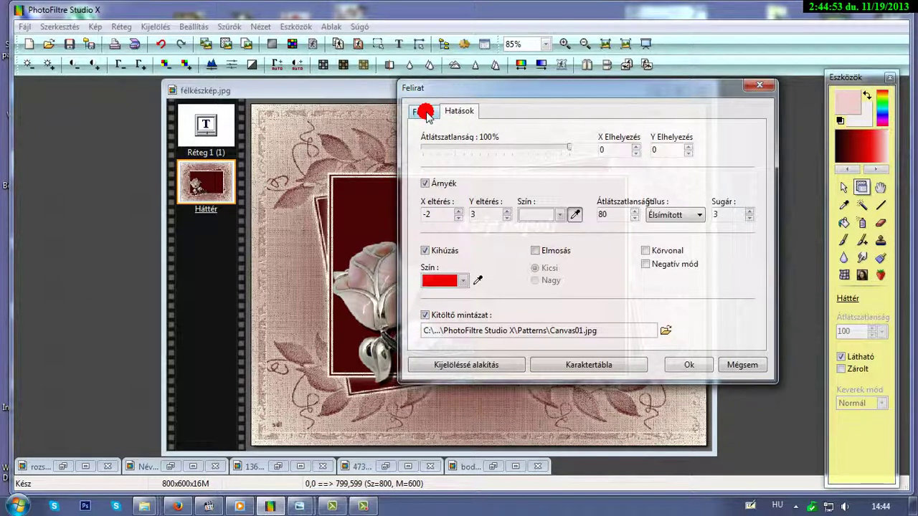
left_click(425, 317)
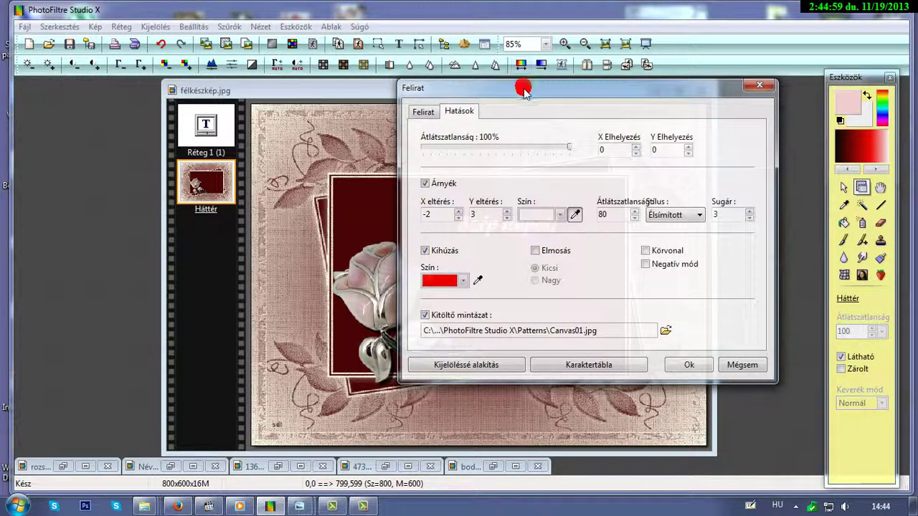
left_click_drag(524, 88, 453, 87)
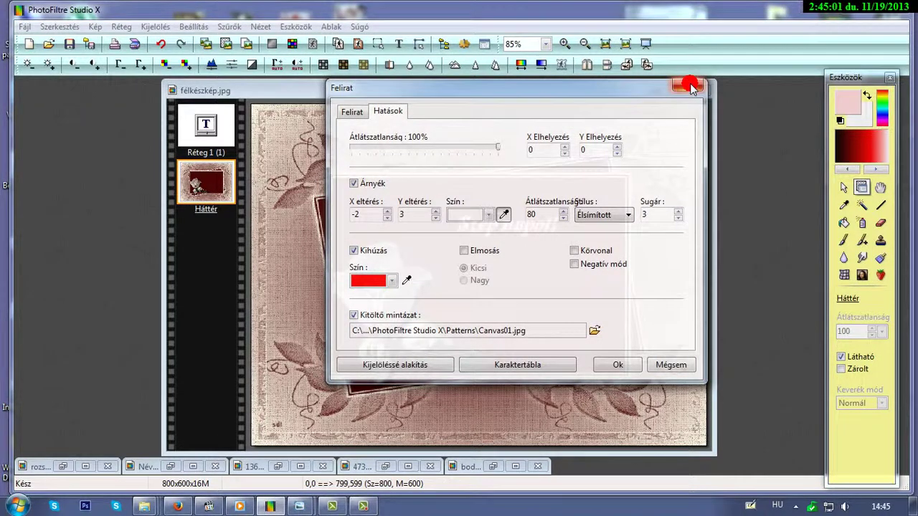
Close the effects settings without inserting, then start a new caption and replace its text with the sender's first name
left_click(691, 86)
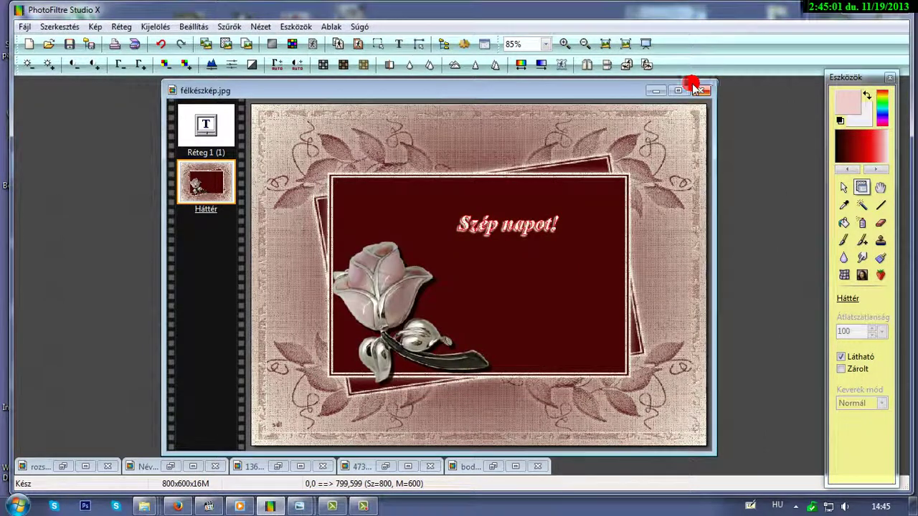
left_click(400, 43)
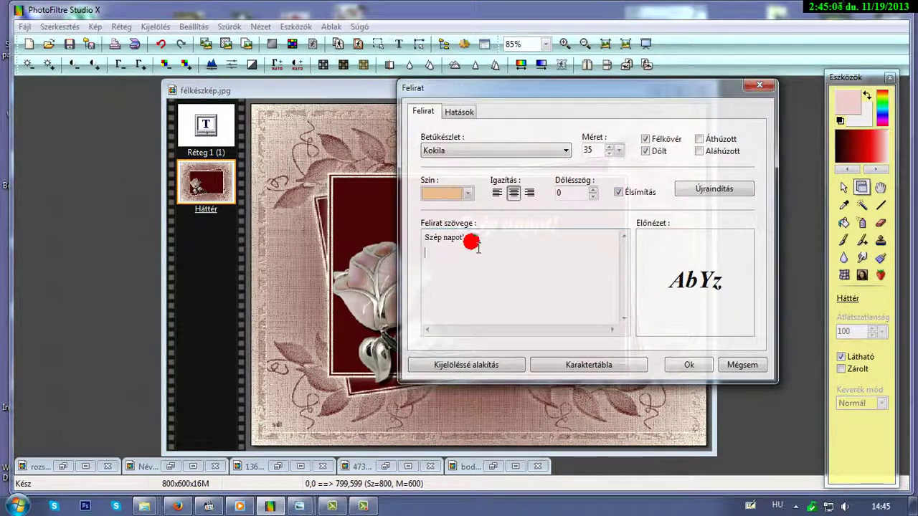
left_click_drag(478, 243, 353, 244)
key("Delete")
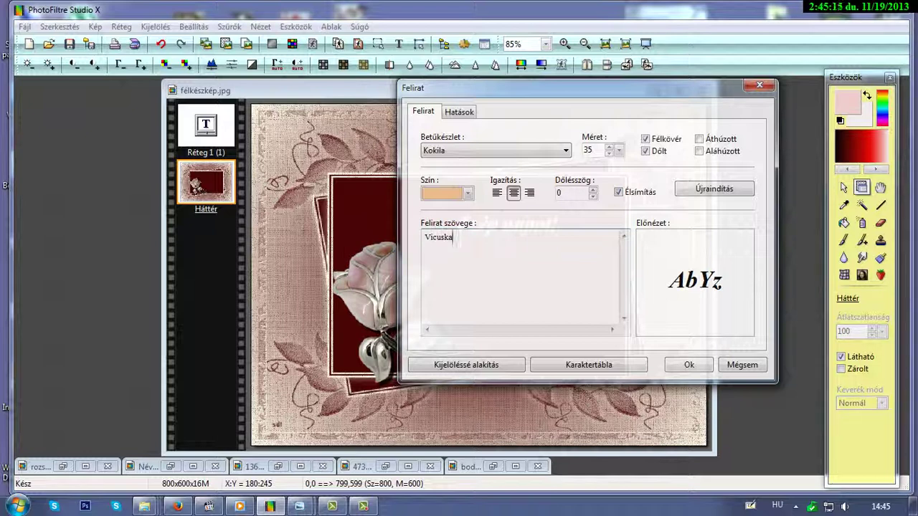
Choose light orange as the text colour, insert the name caption and place it in the dark panel's lower right part
left_click(467, 195)
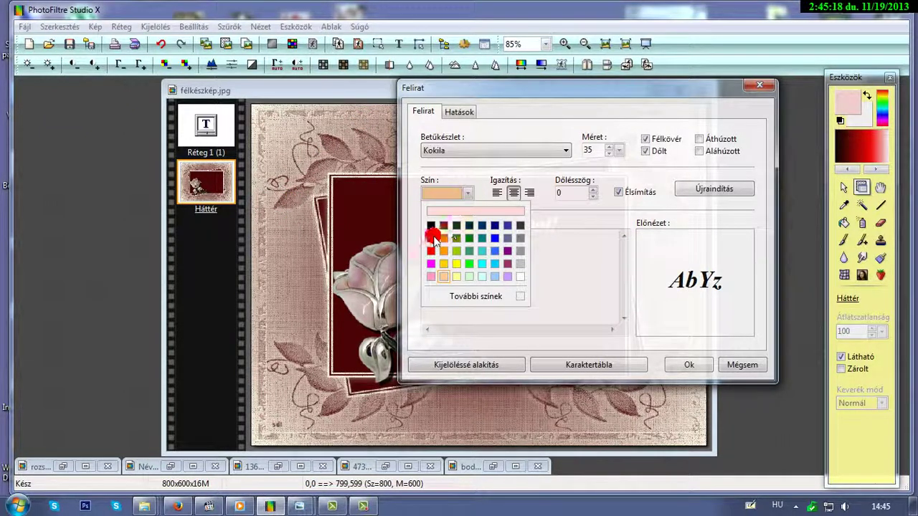
left_click(442, 279)
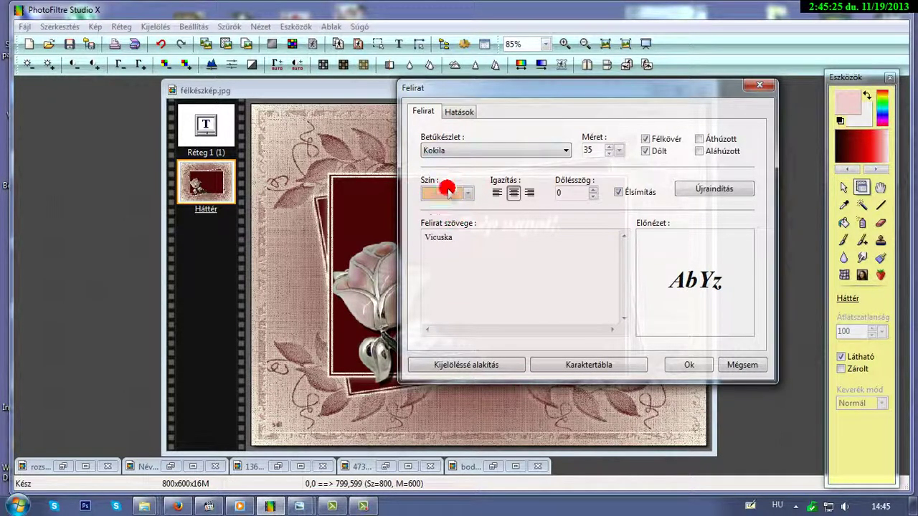
left_click(686, 366)
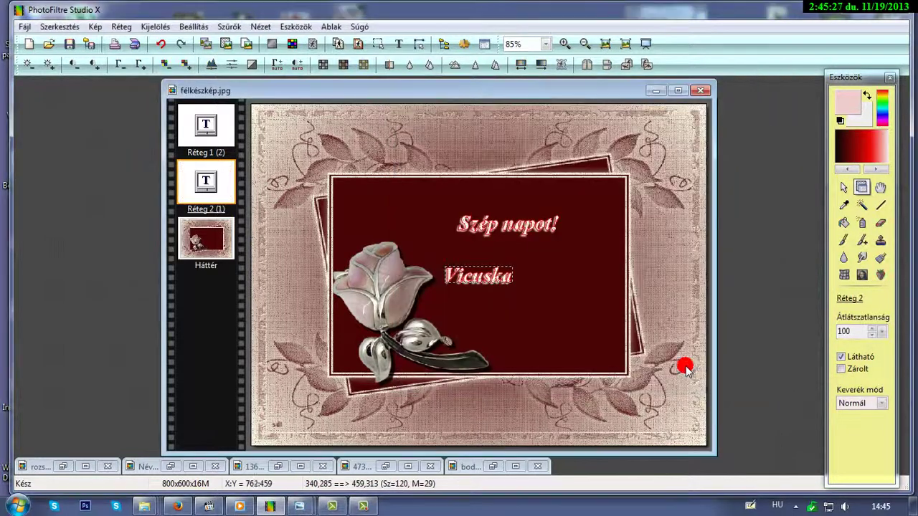
left_click_drag(467, 277, 535, 332)
left_click(566, 312)
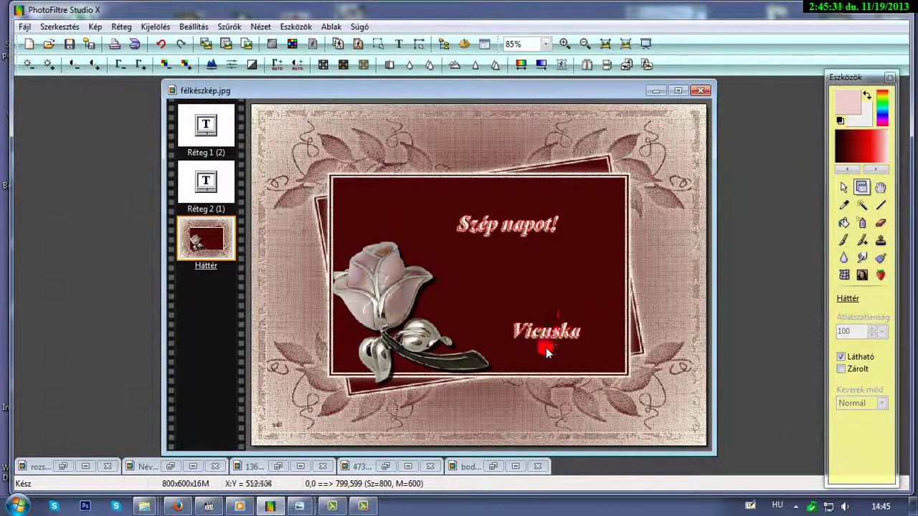
Turn off the Canvas01 fill pattern in the caption effects and insert a second copy of the name caption
left_click(399, 44)
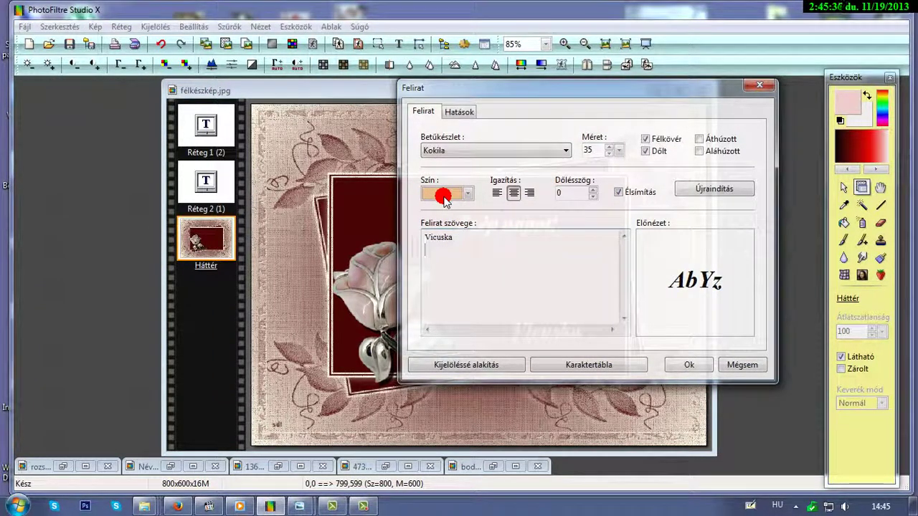
left_click(457, 112)
left_click(426, 316)
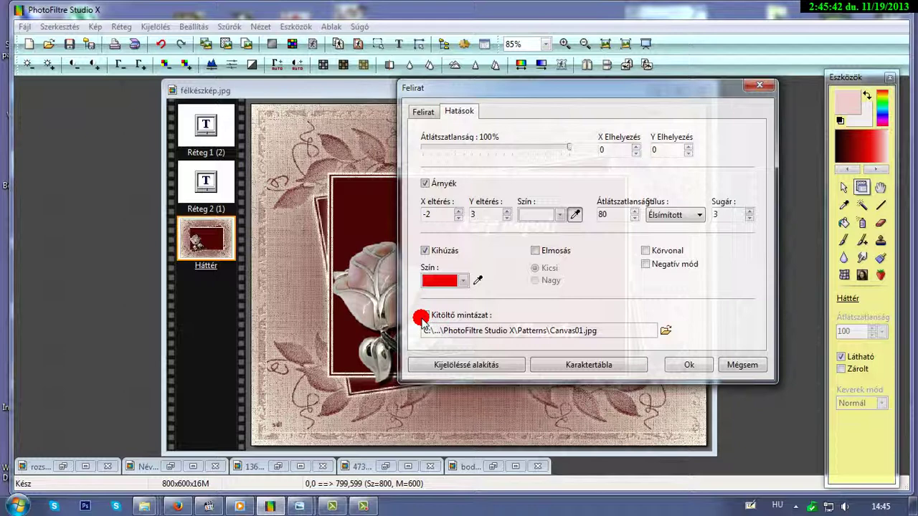
left_click(427, 316)
left_click(426, 317)
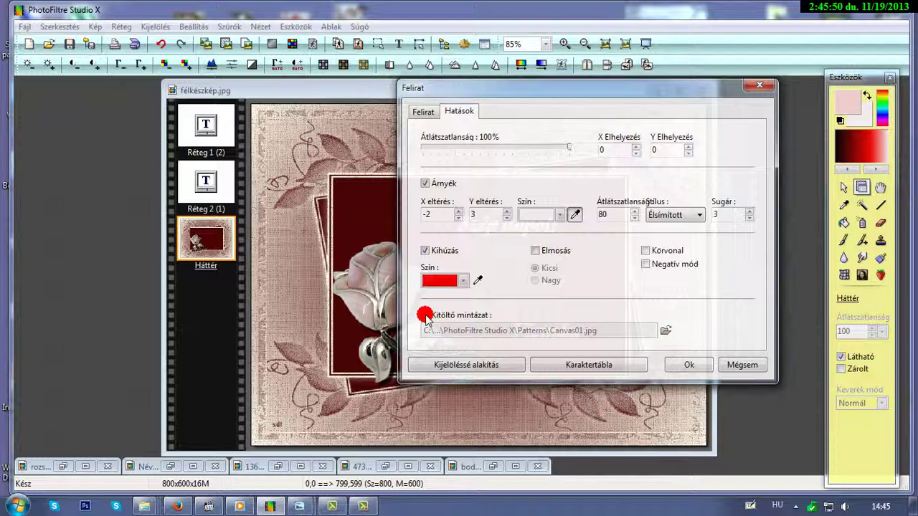
left_click(678, 366)
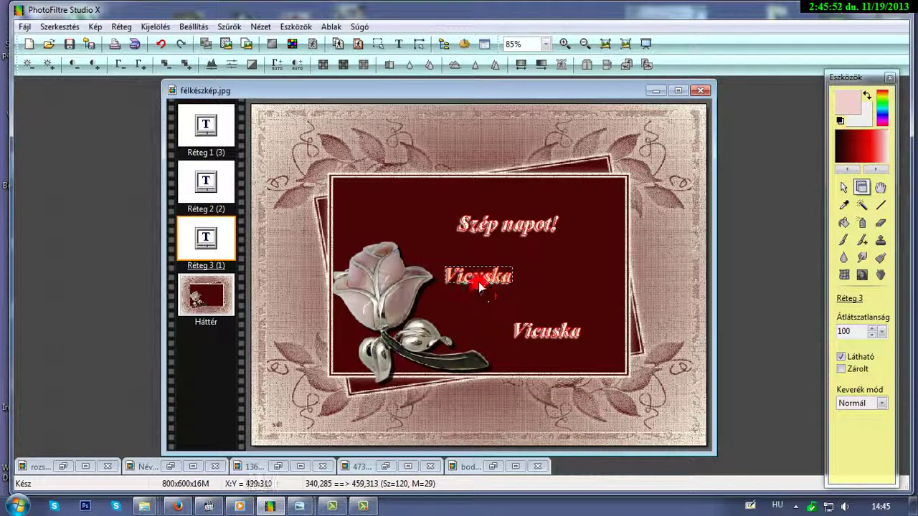
Place the unpatterned name caption directly above the patterned one, aligned with it for comparison
left_click_drag(498, 281, 565, 307)
left_click(579, 337)
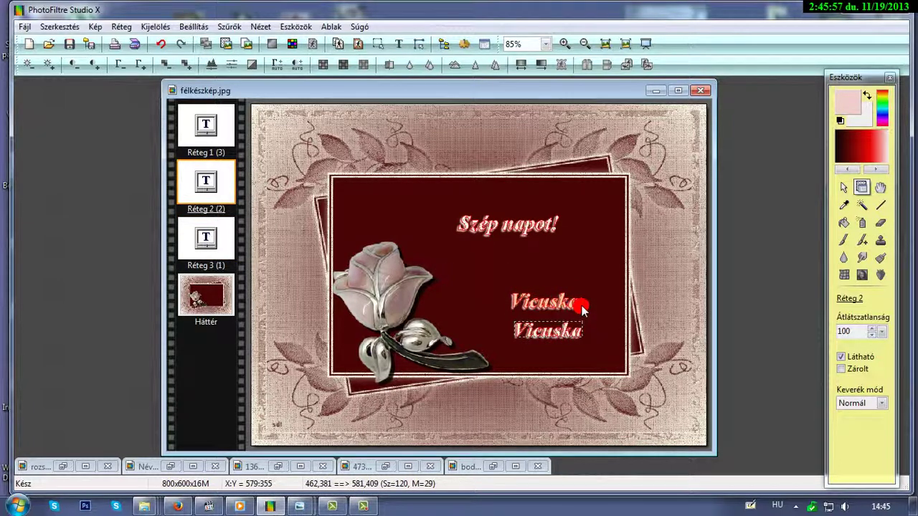
left_click_drag(565, 305, 567, 308)
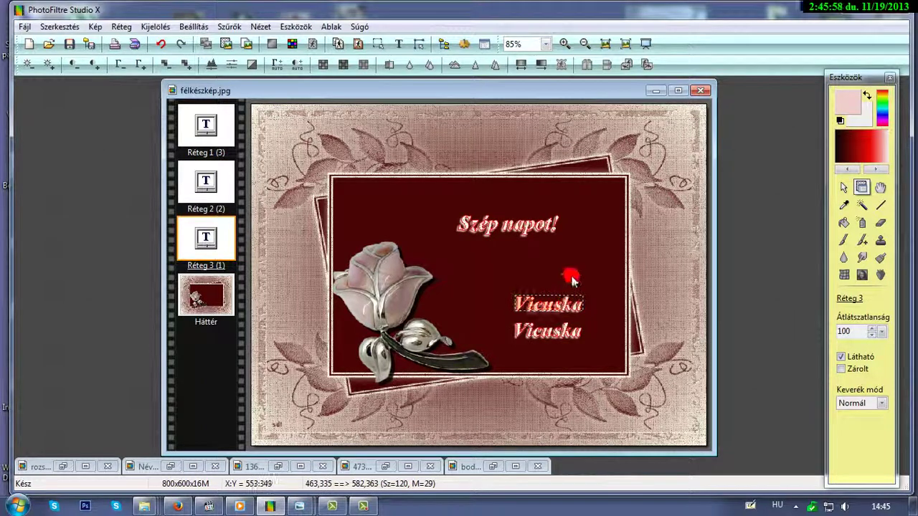
left_click(571, 278)
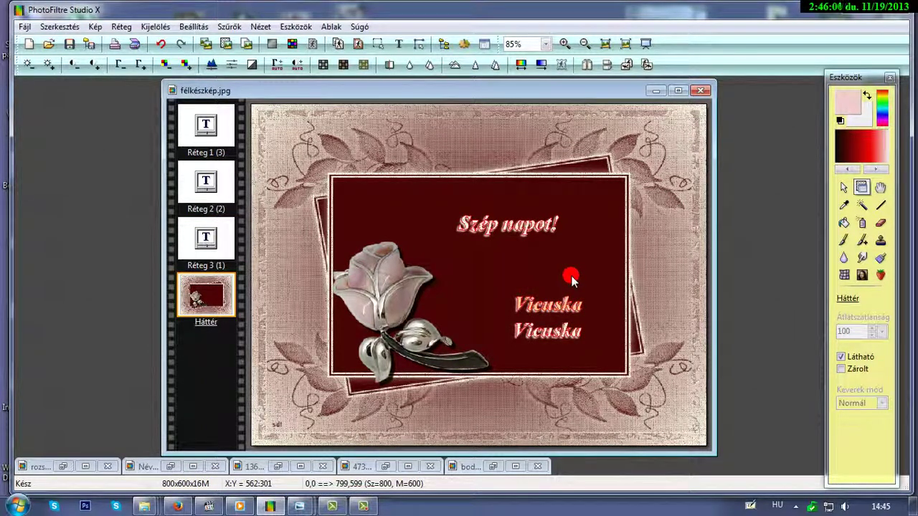
Move the two name captions onto one spot near the dark panel's lower right corner
left_click_drag(556, 304, 558, 348)
left_click(544, 331)
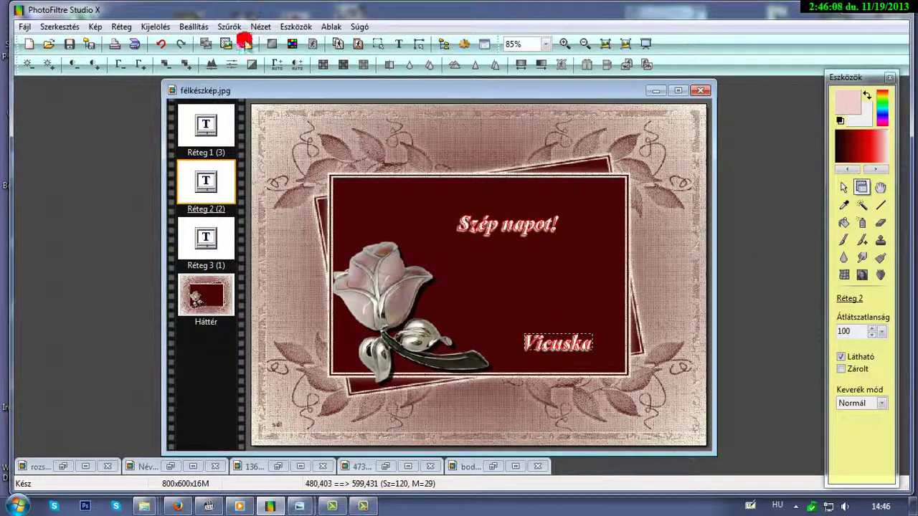
Start another caption with dark red sampled from the image as its colour and replace its text with "Kívánok"
left_click(399, 41)
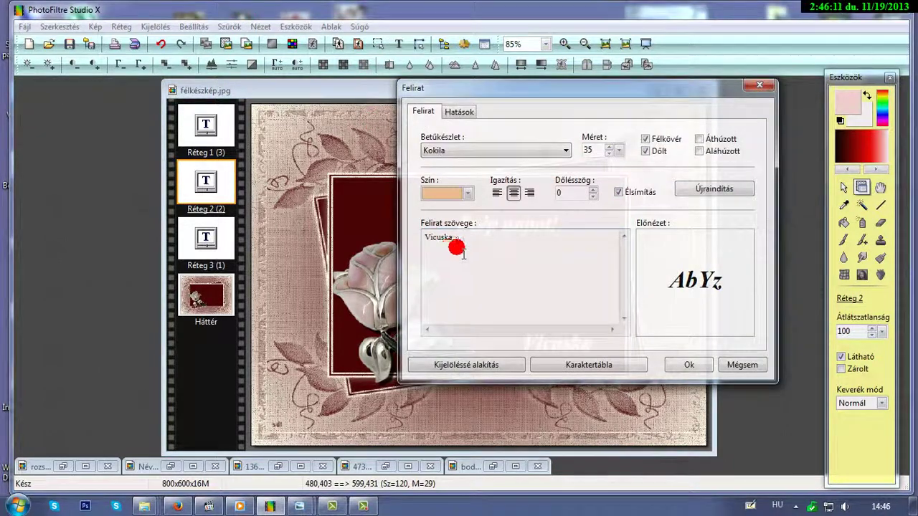
left_click_drag(455, 244, 397, 228)
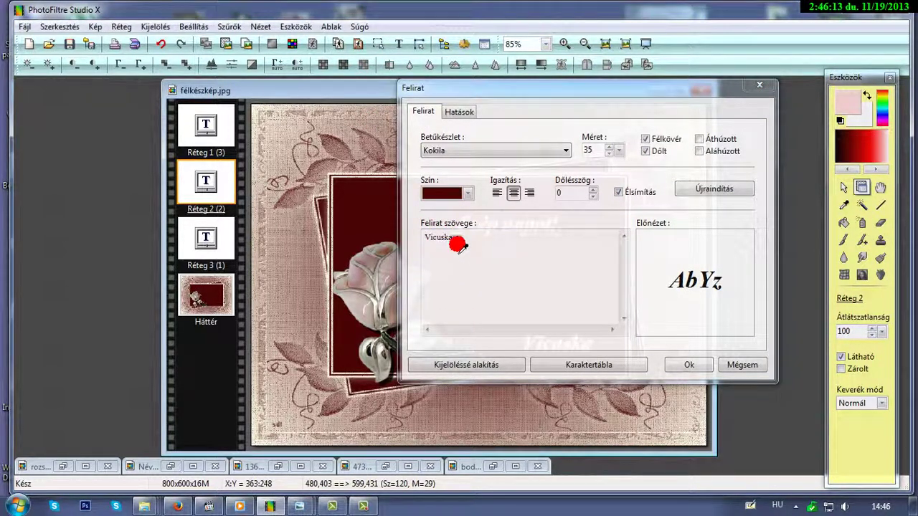
left_click_drag(478, 237, 423, 237)
key("BackSpace")
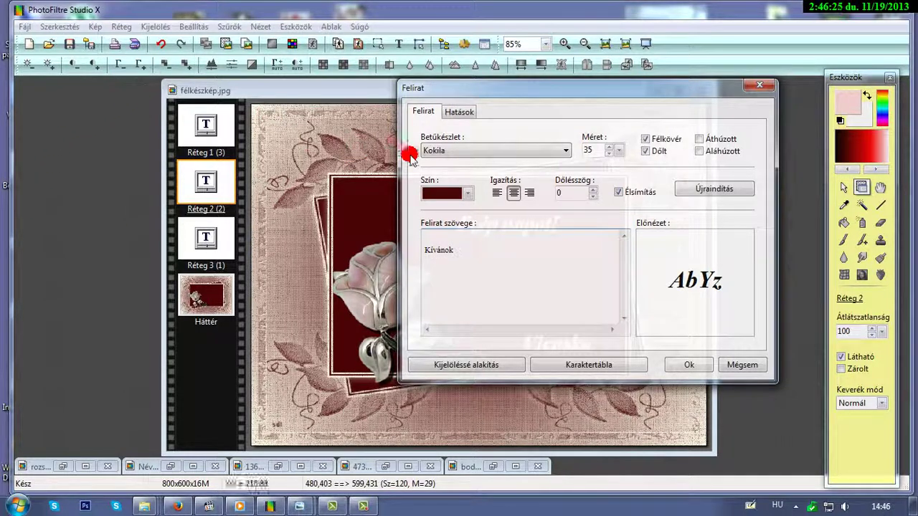
Turn the Canvas01 fill pattern back on in the caption effects and insert the "Kívánok" caption
left_click(460, 112)
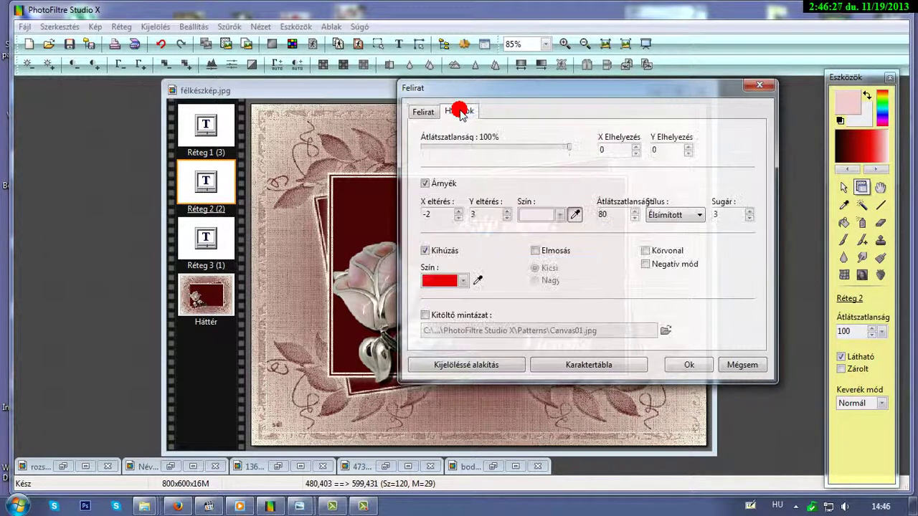
left_click(425, 315)
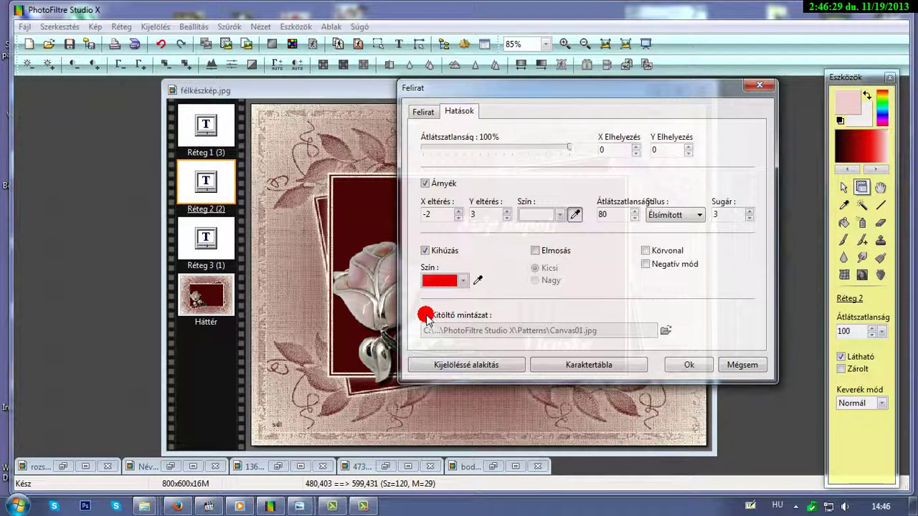
left_click(535, 96)
mouse_move(527, 92)
left_mouse_down()
mouse_move(743, 84)
mouse_move(584, 79)
mouse_move(598, 81)
left_mouse_up()
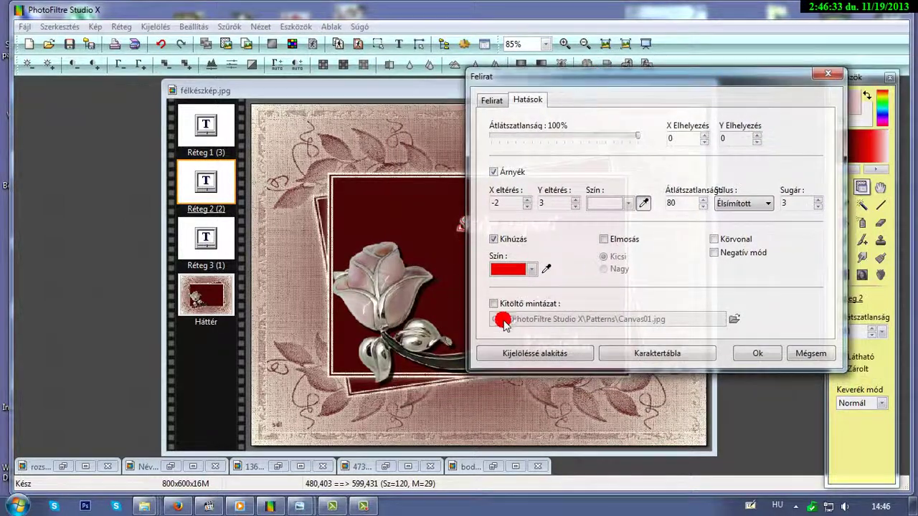
left_click(495, 305)
left_click(757, 353)
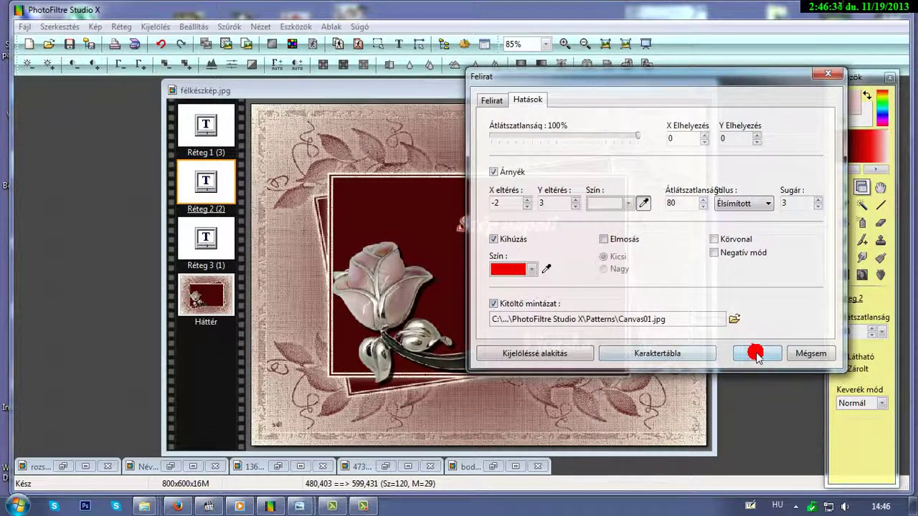
Place the "Kívánok" caption below "Szép napot!" and move the name caption up beneath it
left_click(459, 299)
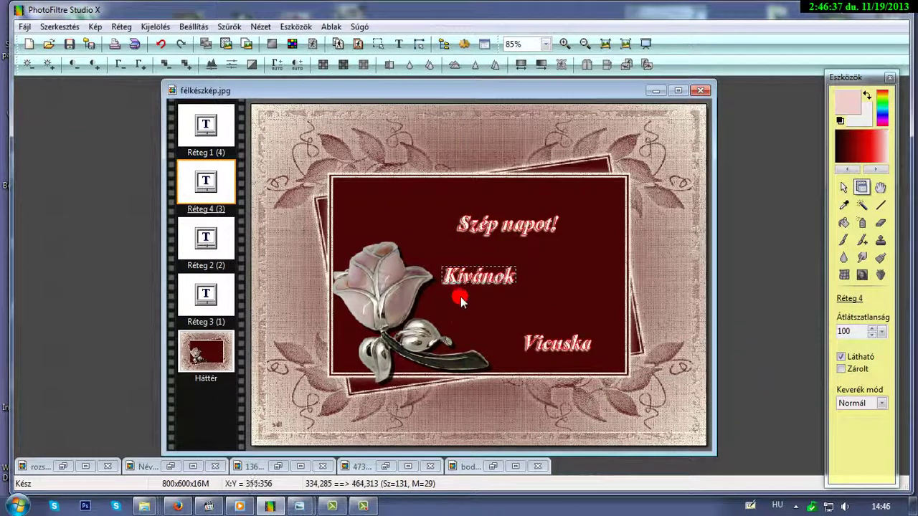
left_click(479, 278)
left_click_drag(464, 278, 516, 262)
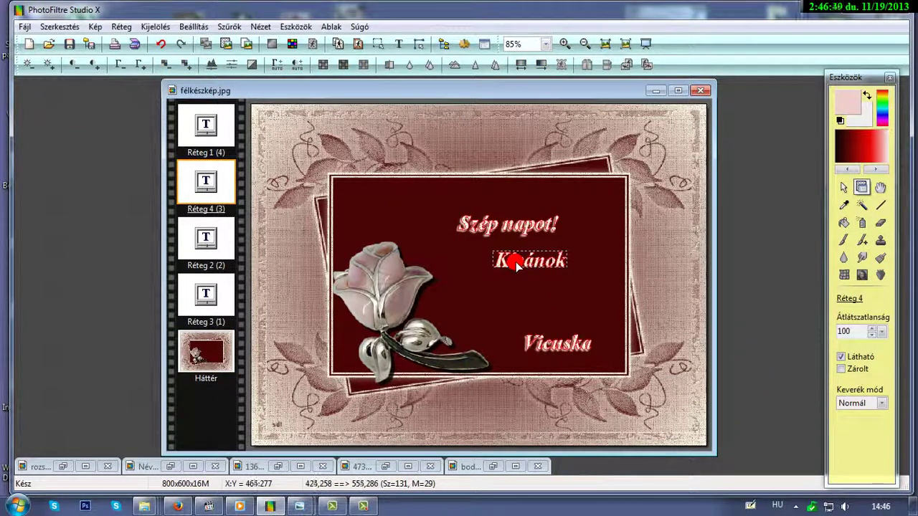
left_click_drag(536, 341, 535, 305)
left_click(528, 334)
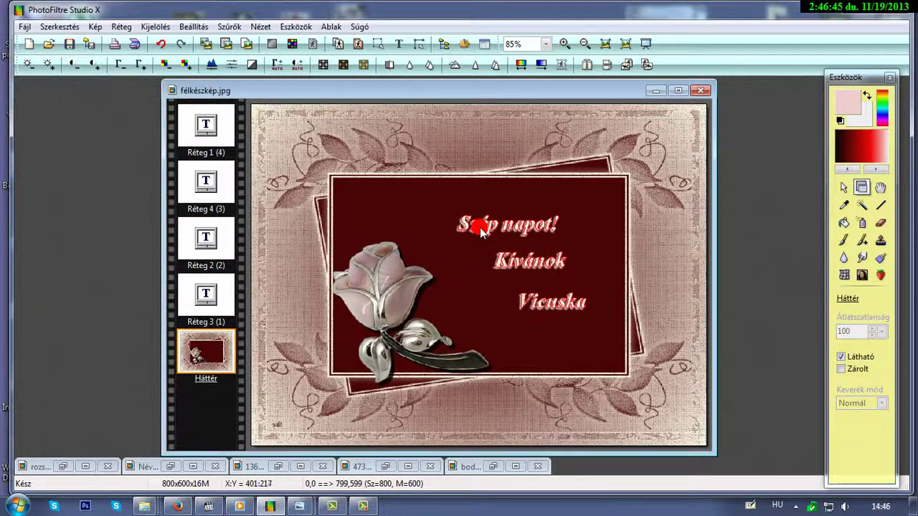
Shift the "Szép napot!", "Kívánok" and name captions slightly up and left, keeping them as an evenly staggered diagonal
left_click_drag(481, 229, 464, 220)
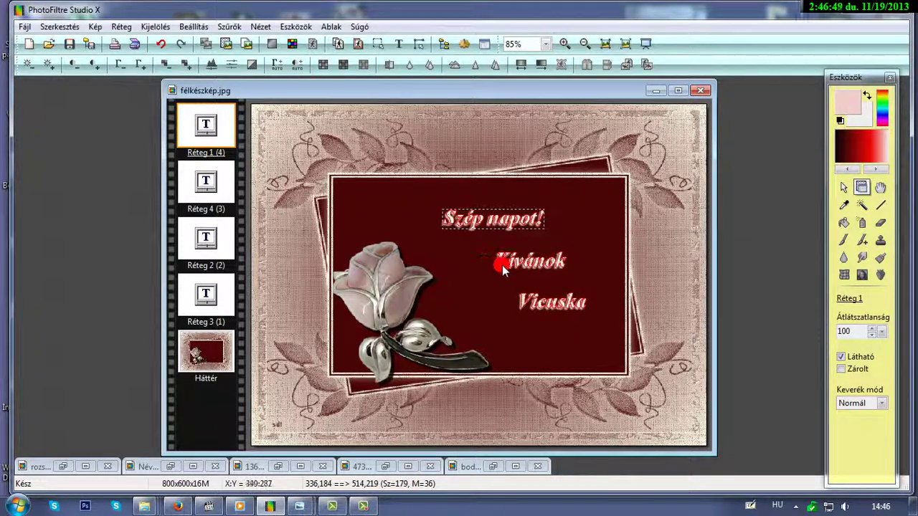
left_click_drag(504, 264, 479, 259)
left_click(522, 304)
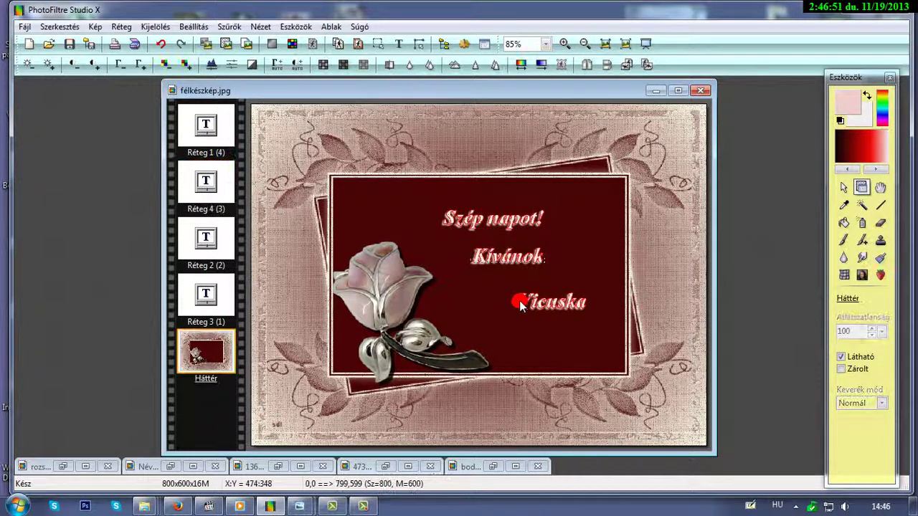
left_click_drag(518, 302, 505, 297)
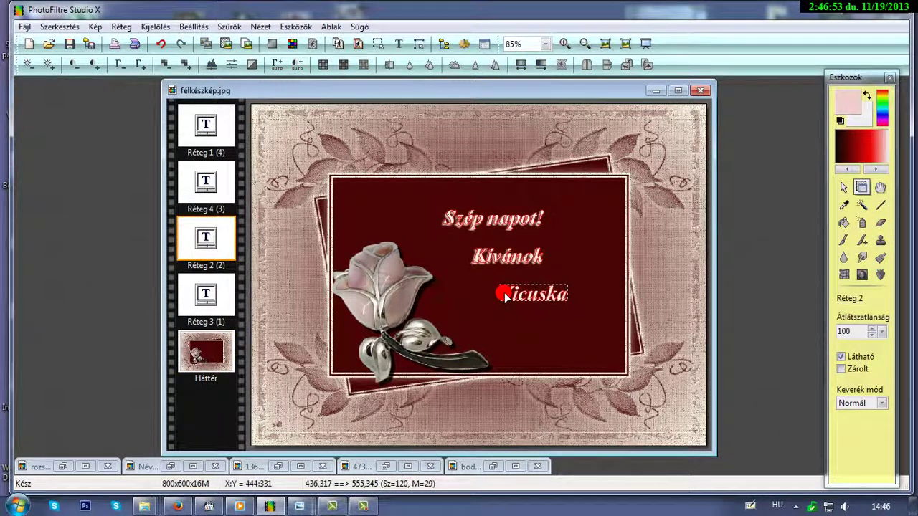
left_click(511, 330)
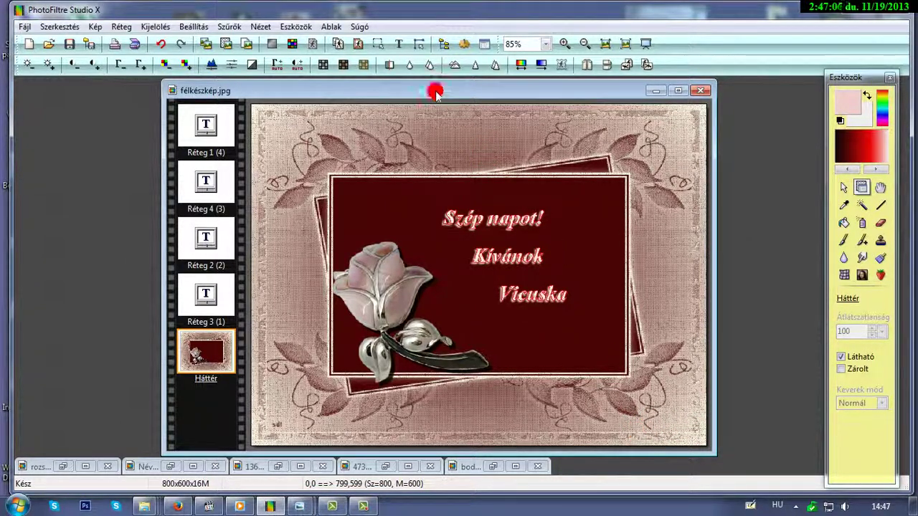
Merge all caption layers with the background of the greeting image
left_click_drag(433, 89, 460, 87)
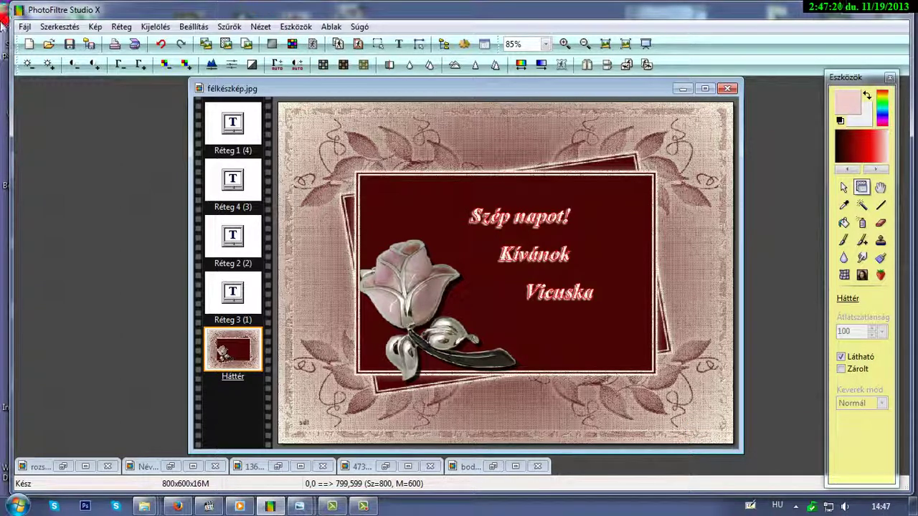
left_click(119, 27)
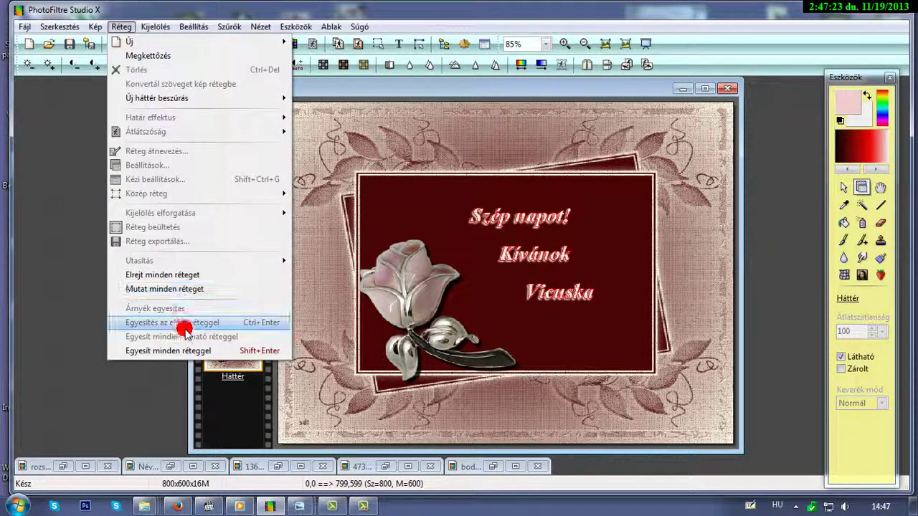
left_click(177, 350)
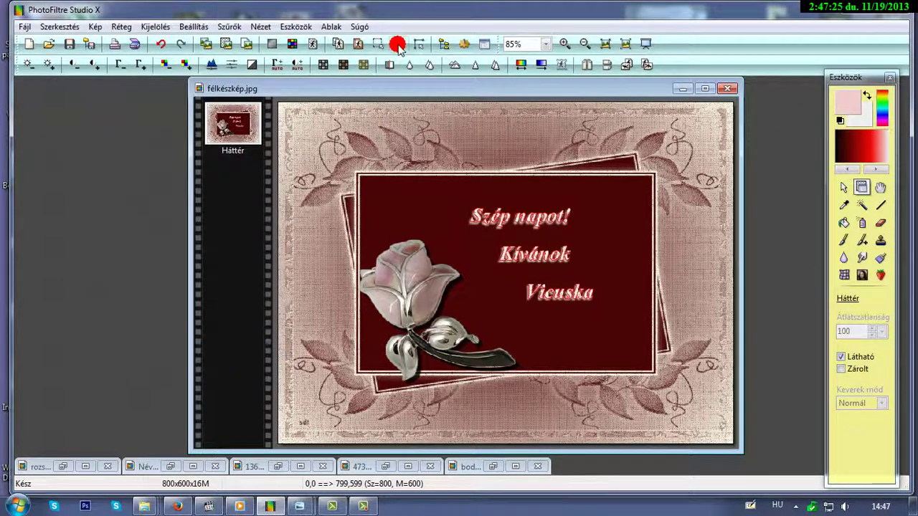
Reopen the caption's effects settings to review the shadow, outline and fill pattern options, and close them without inserting
left_click(399, 43)
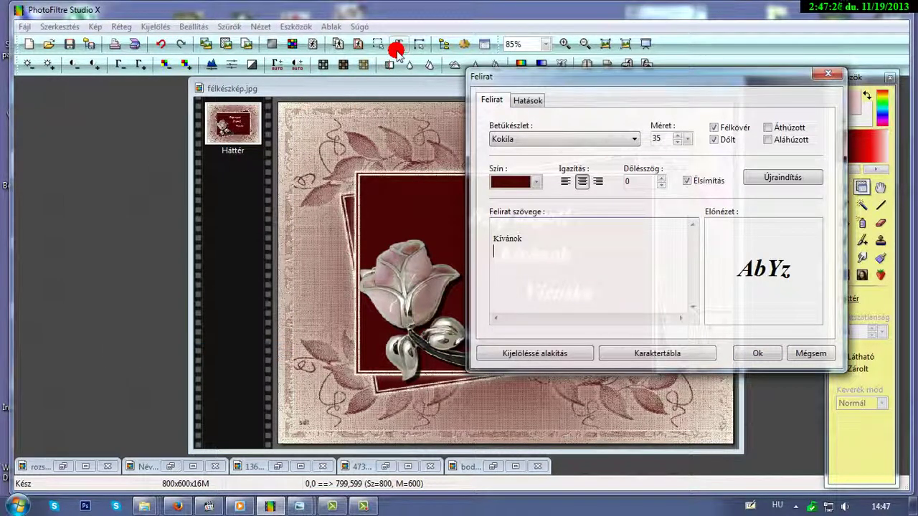
left_click(533, 100)
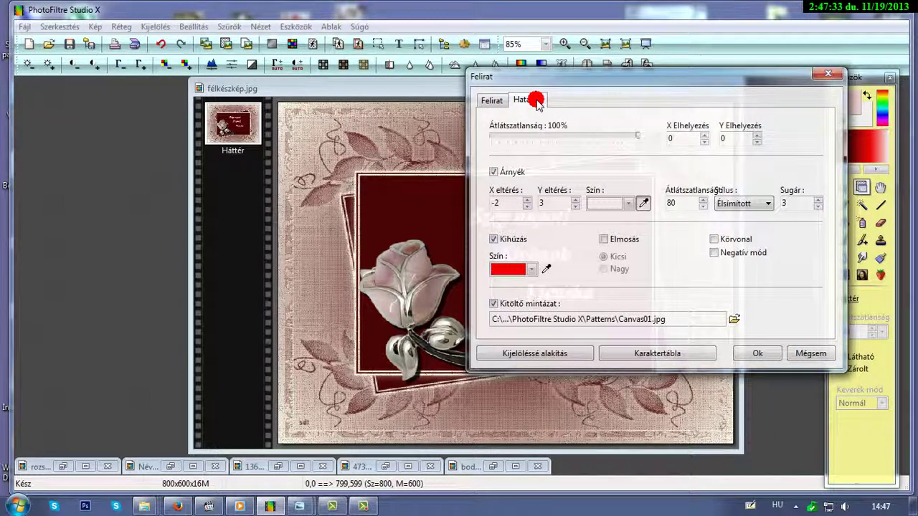
left_click(828, 73)
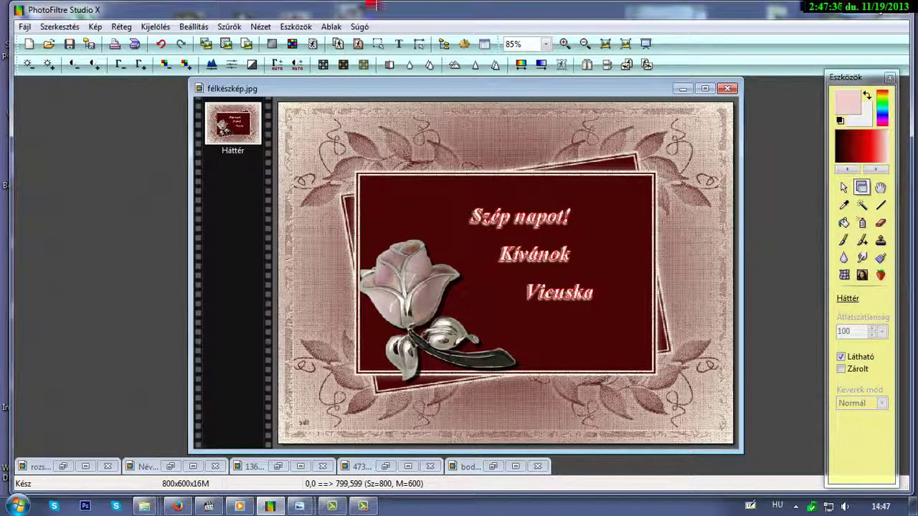
left_click_drag(390, 87, 367, 87)
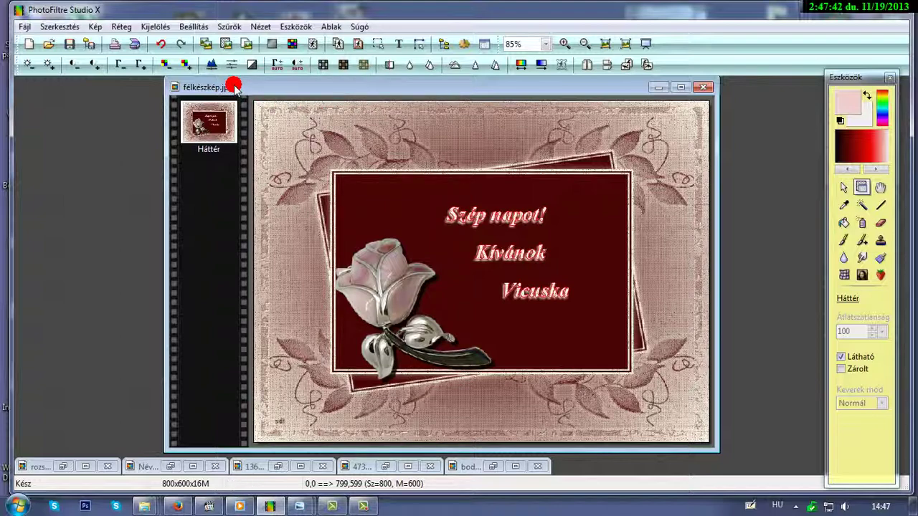
left_click_drag(315, 97, 343, 85)
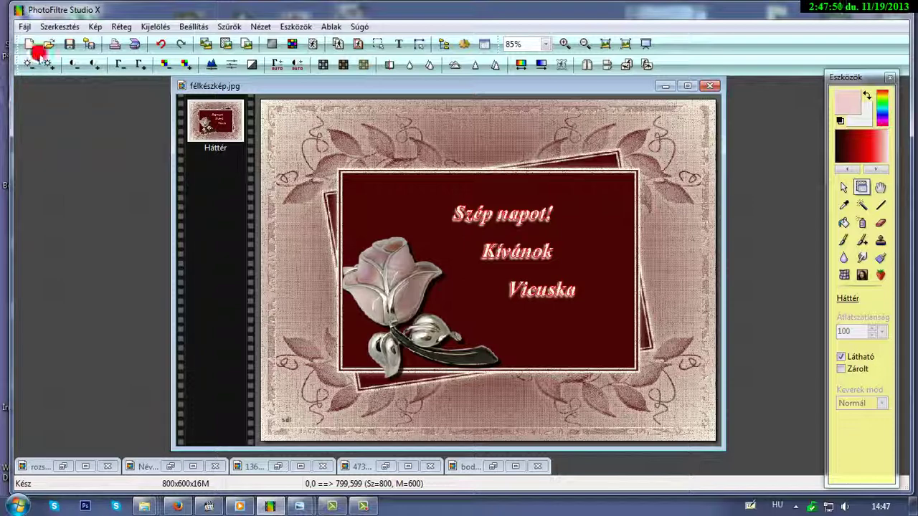
left_click_drag(352, 85, 342, 84)
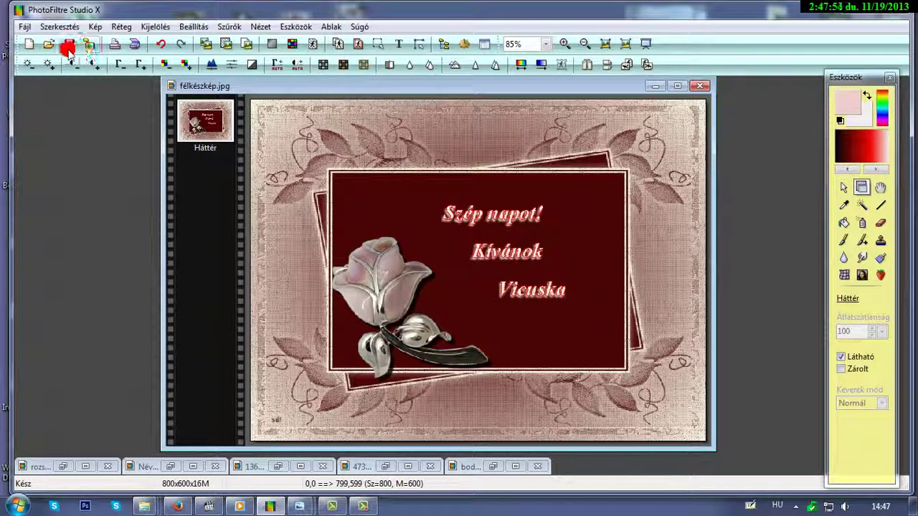
left_click(365, 507)
left_click(554, 398)
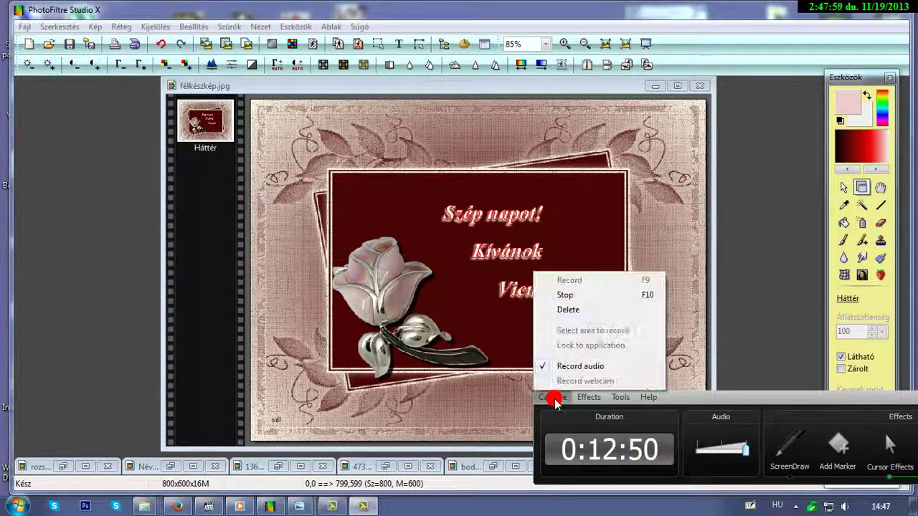